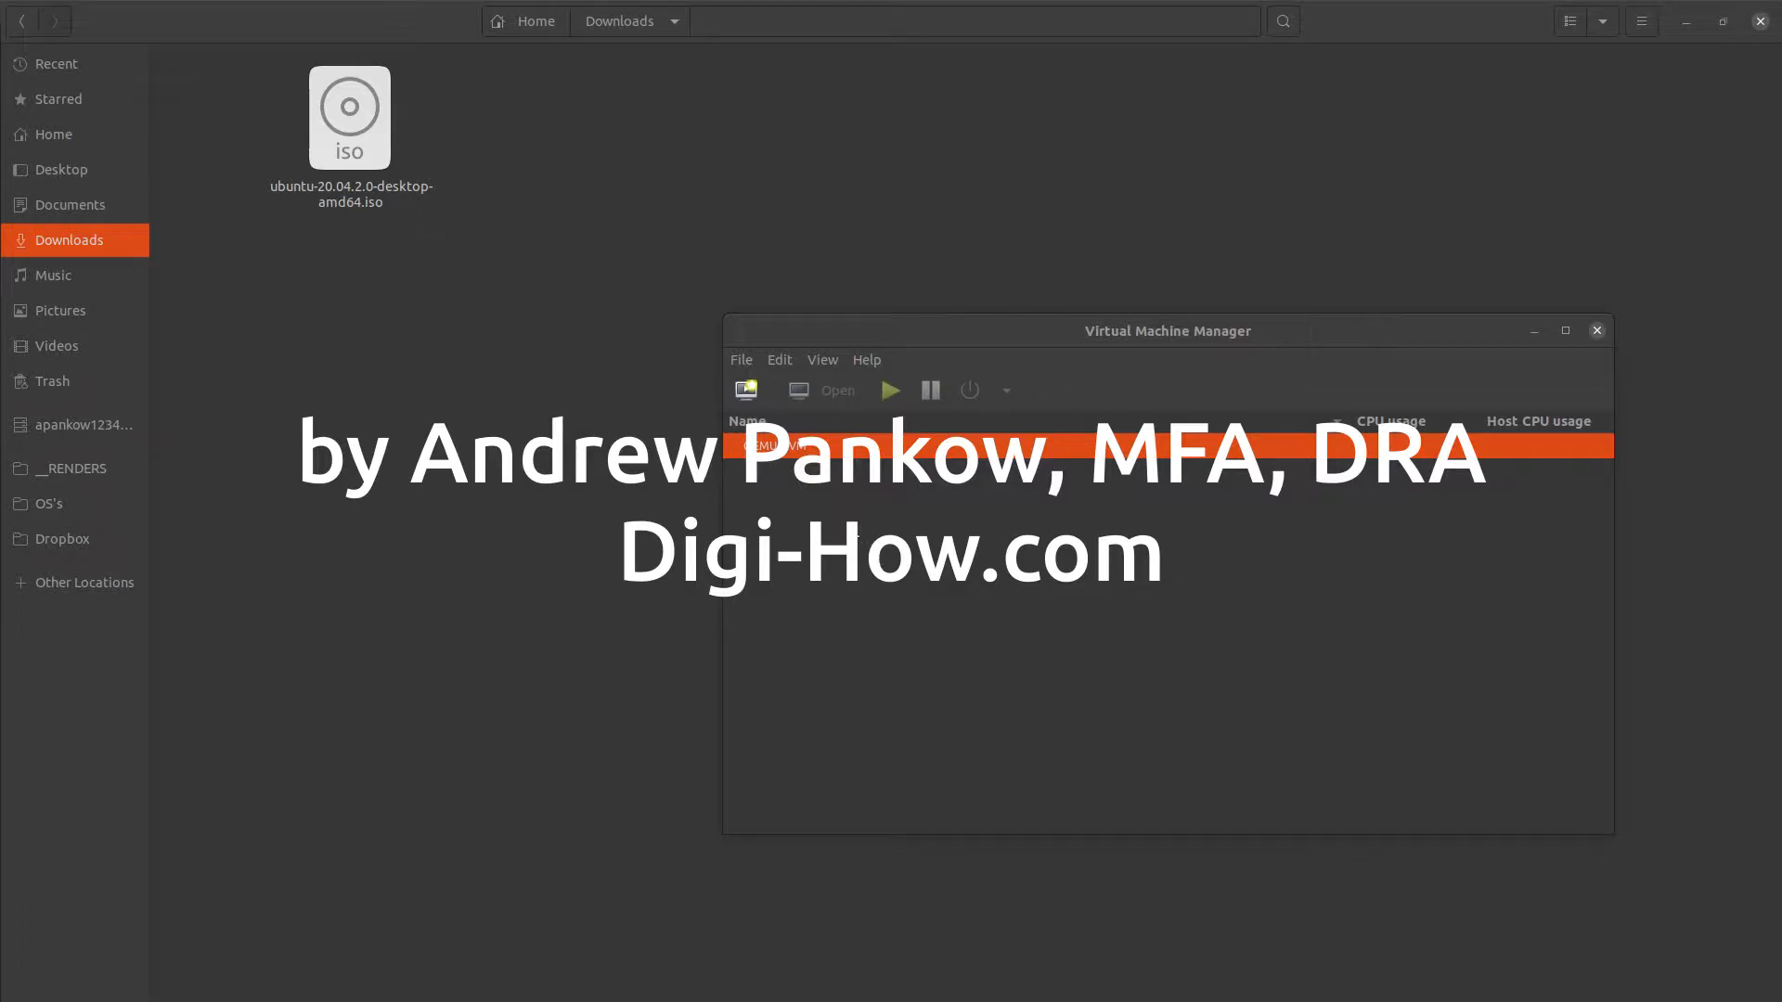
- Create a new virtual machine that installs its operating system from local install media
left_click(741, 361)
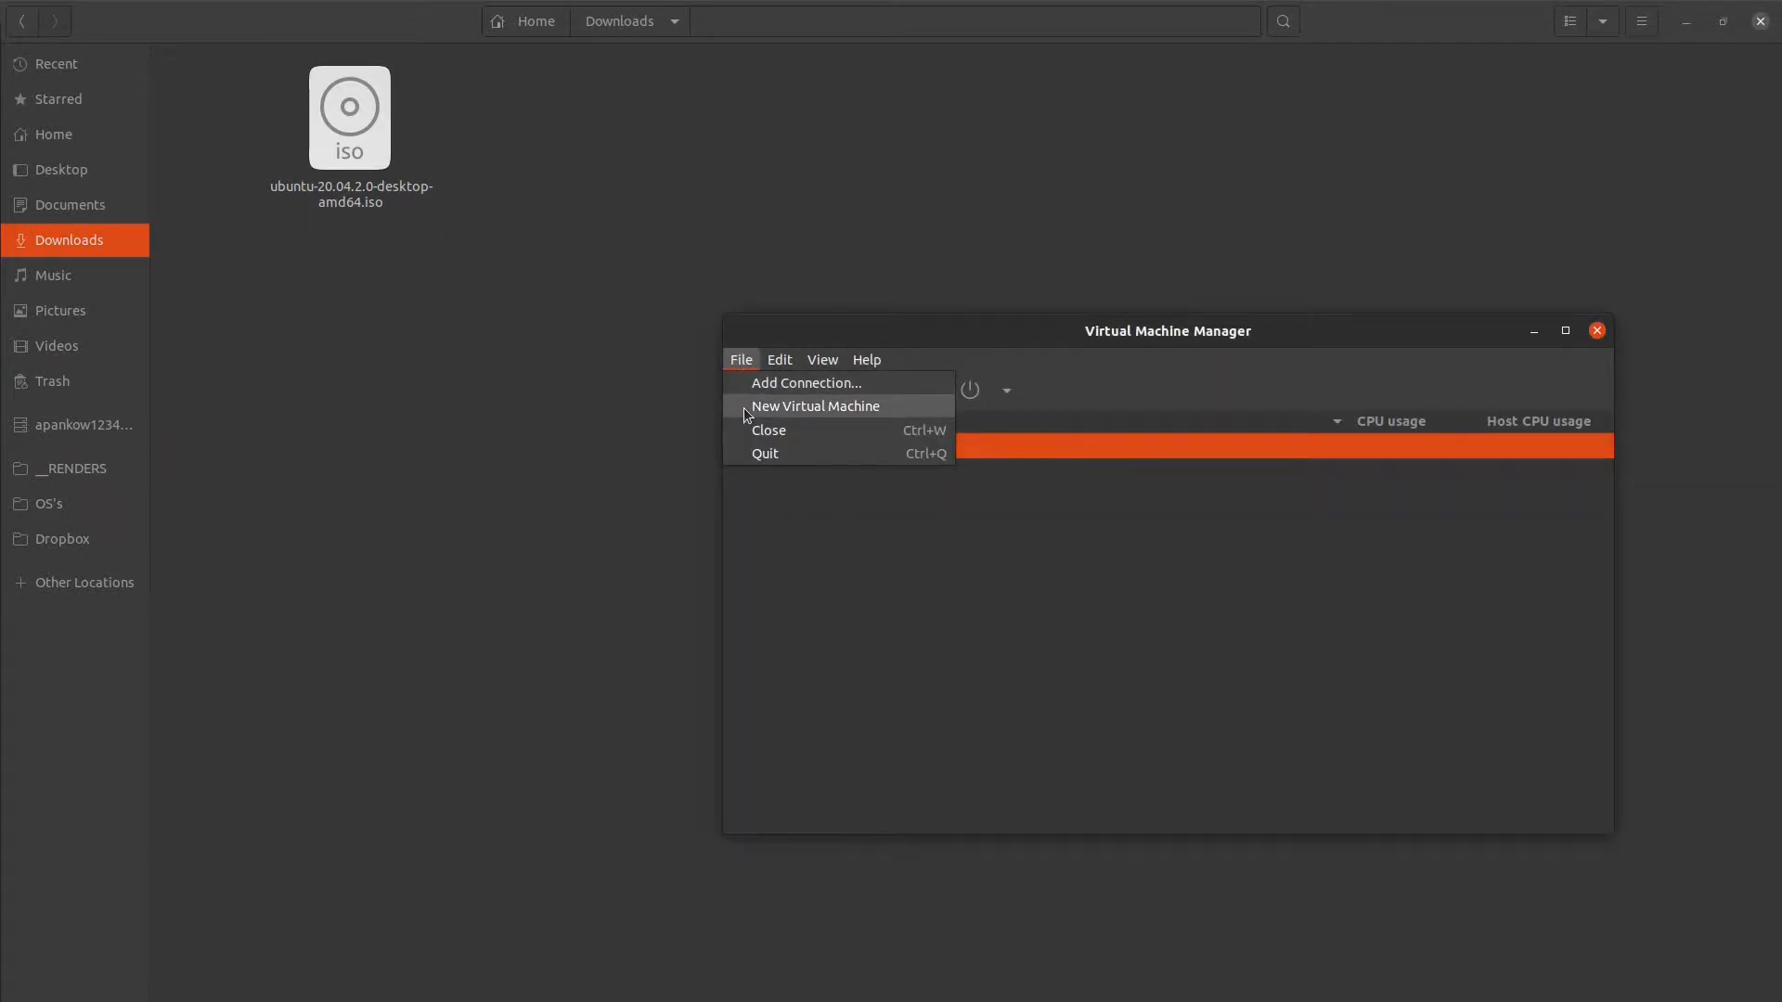
left_click(744, 408)
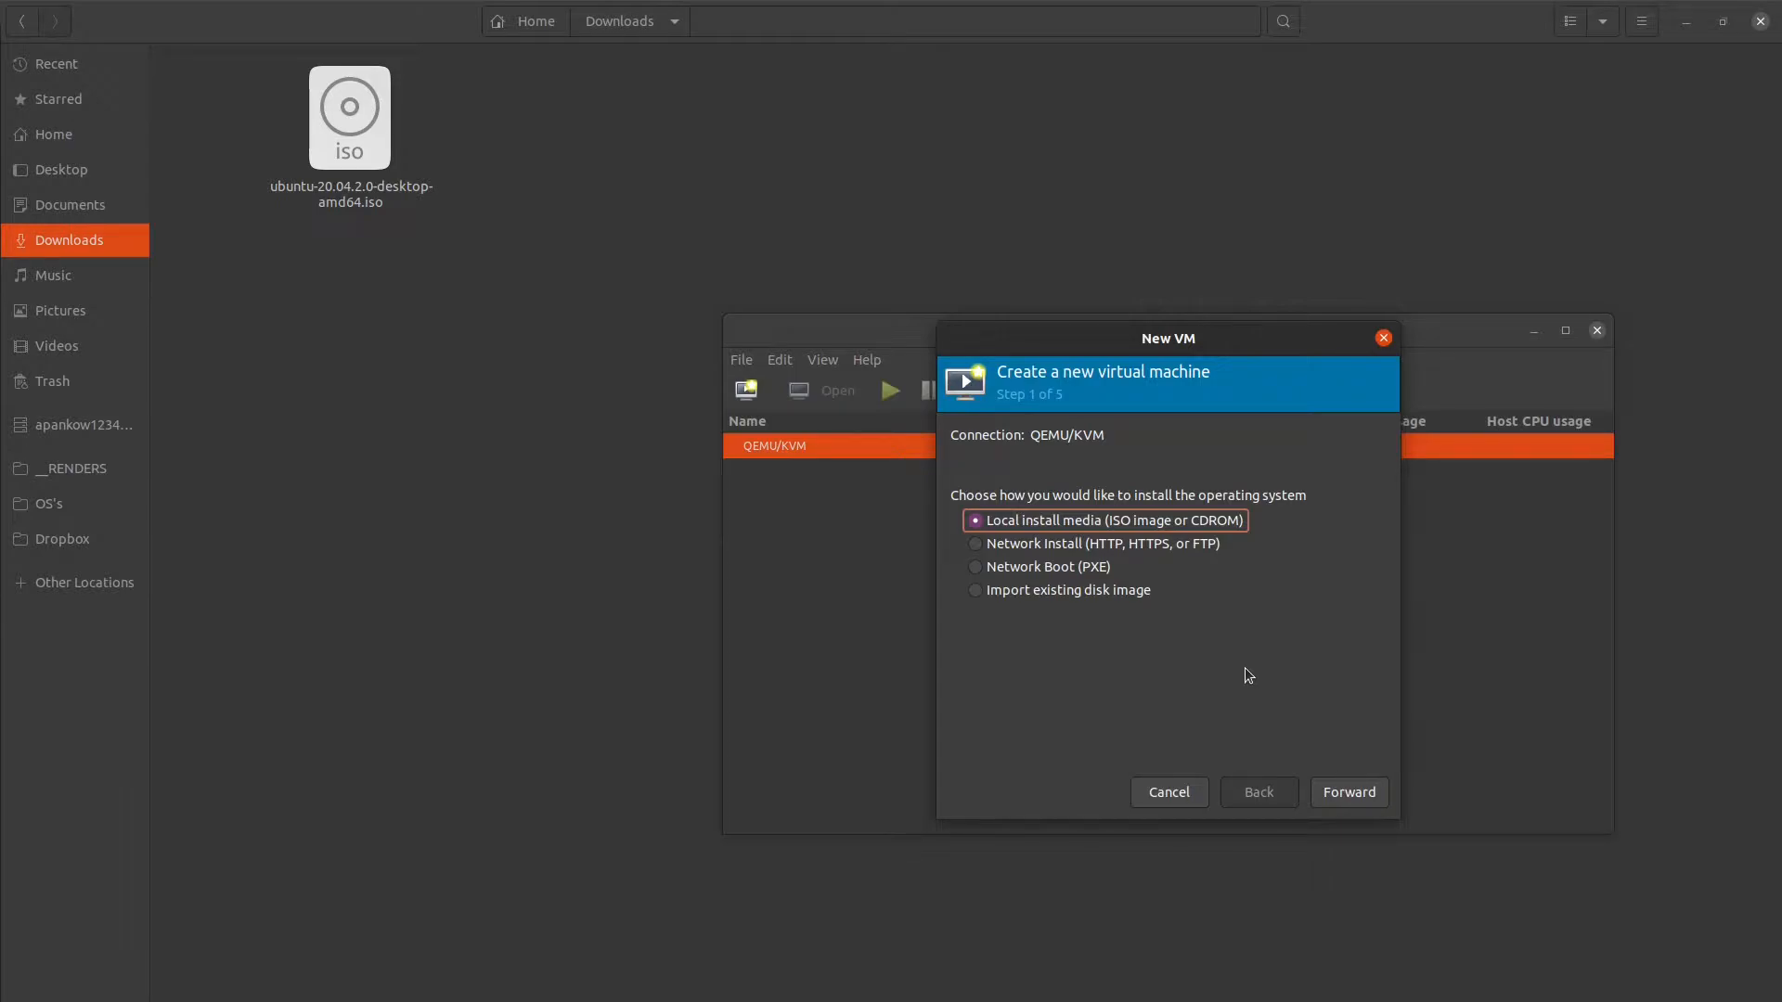
left_click(1345, 804)
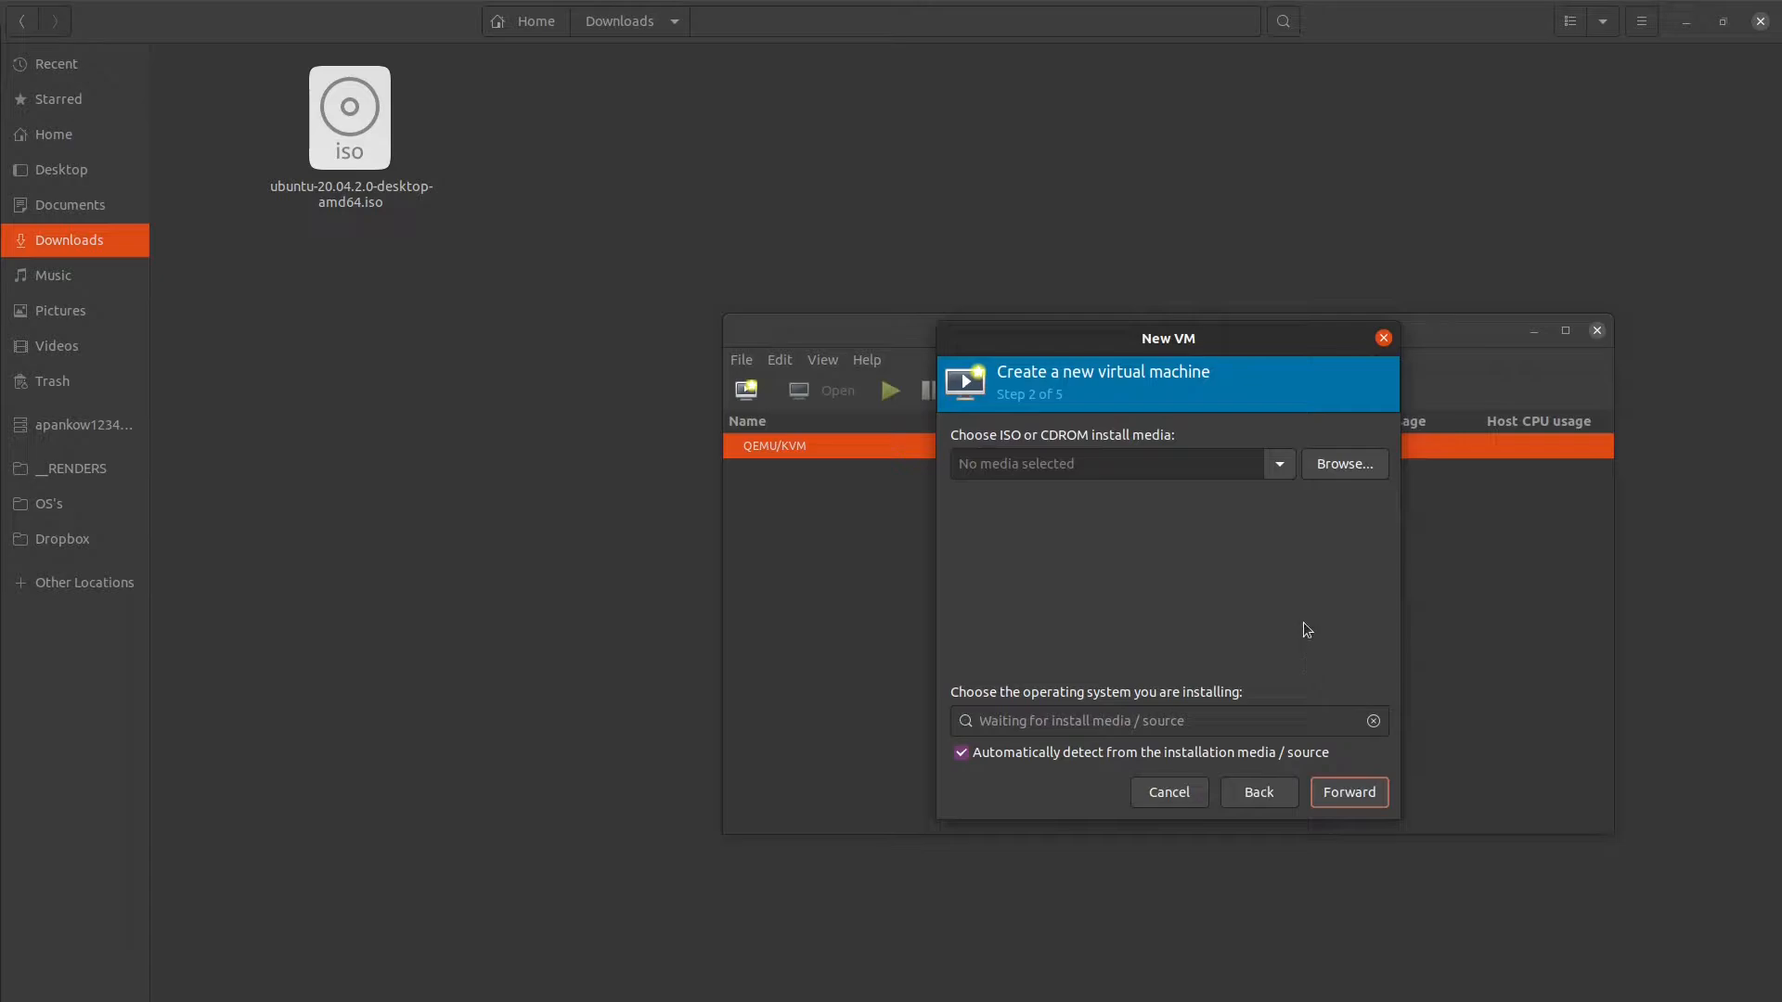
- Add a filesystem directory storage pool named downloads that targets the home Downloads folder
left_click(1327, 464)
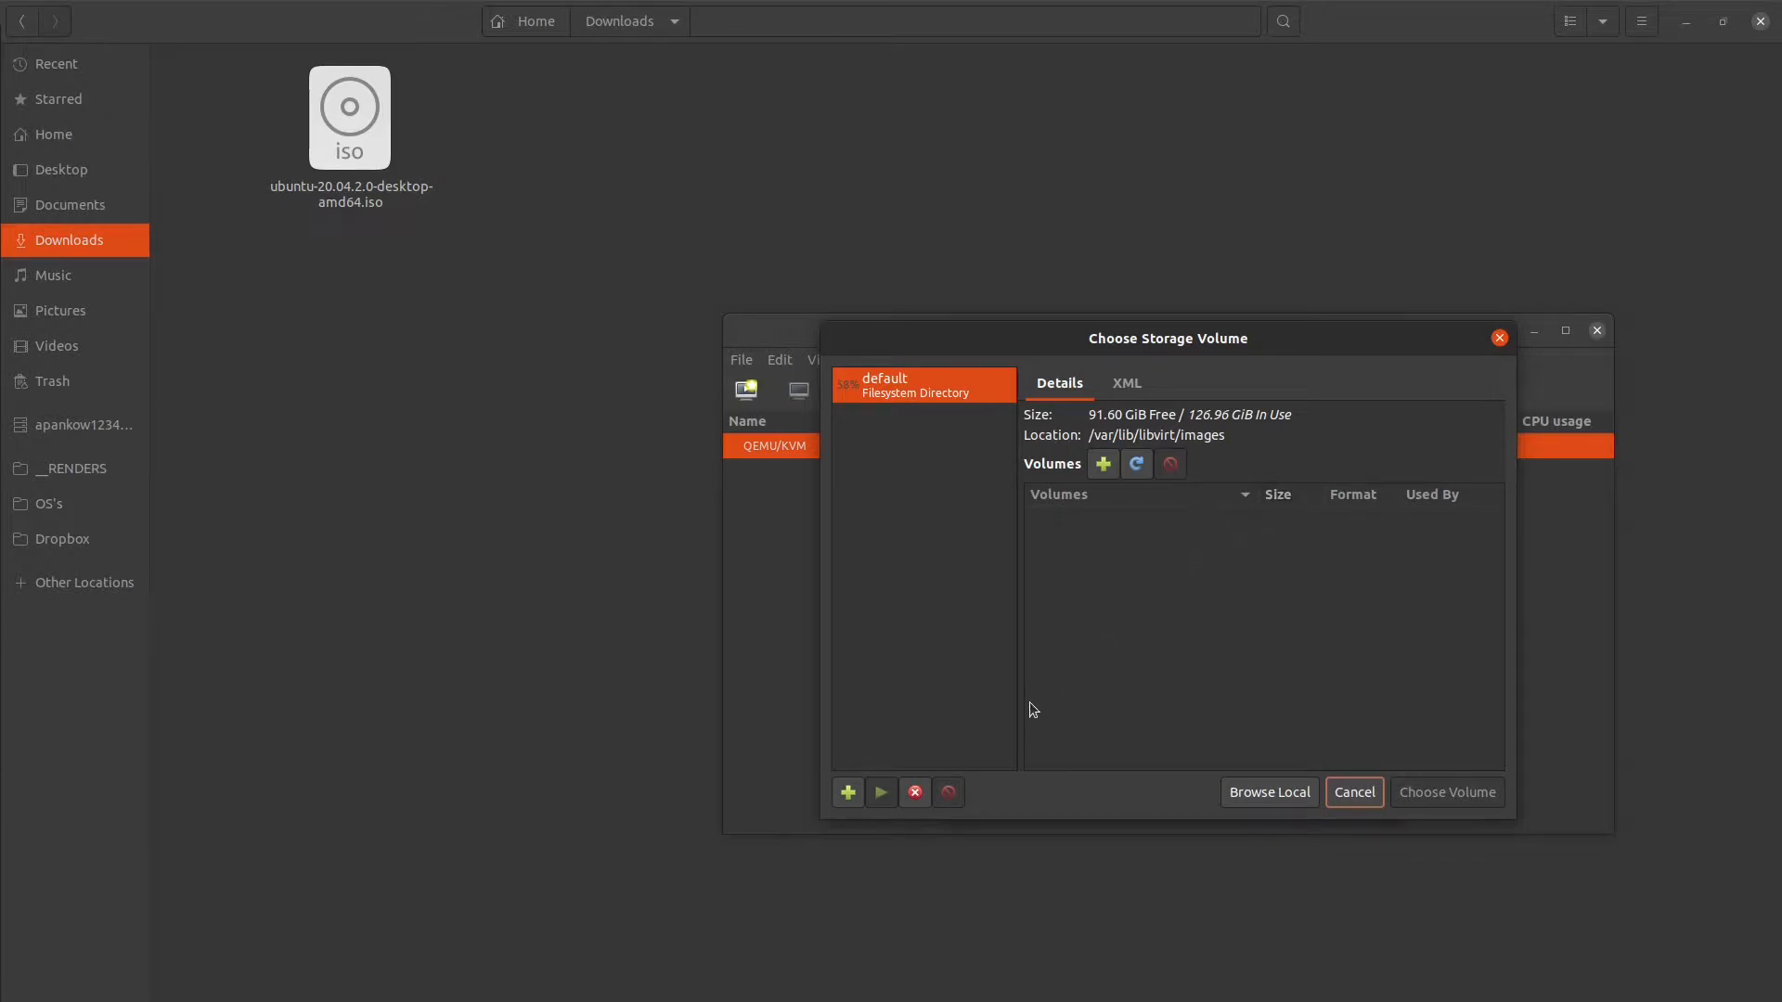
left_click(847, 794)
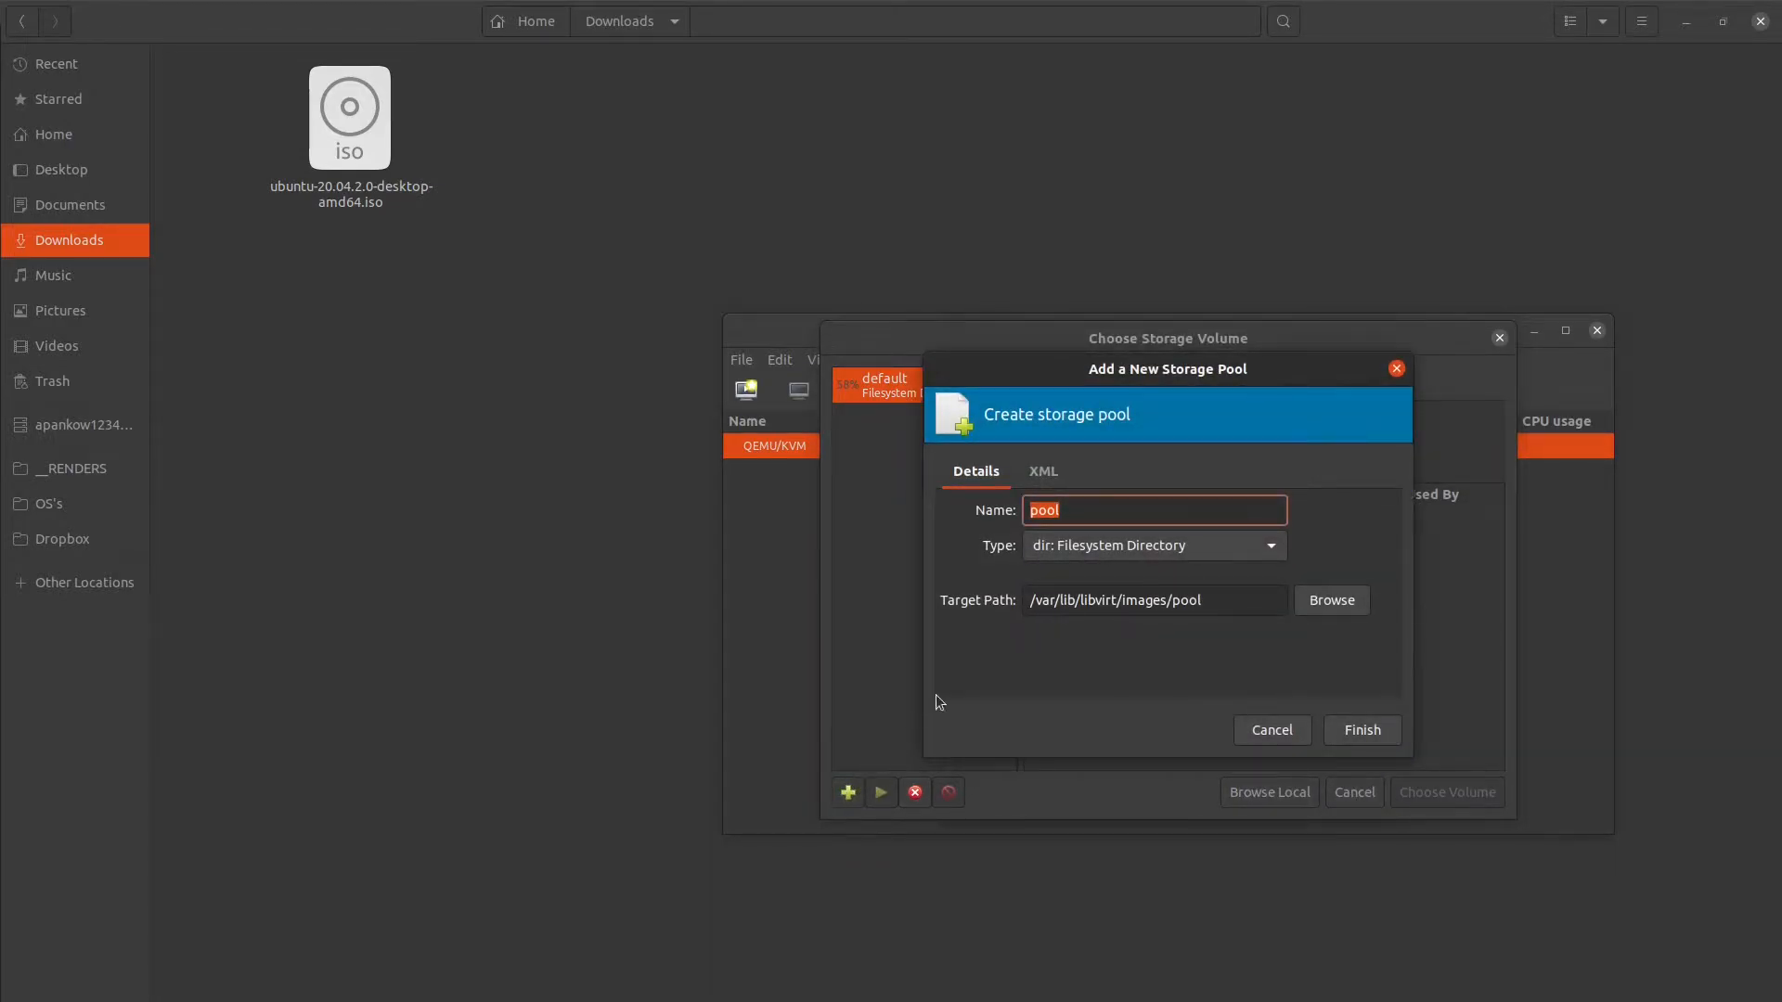
type("downloads")
left_click(1323, 600)
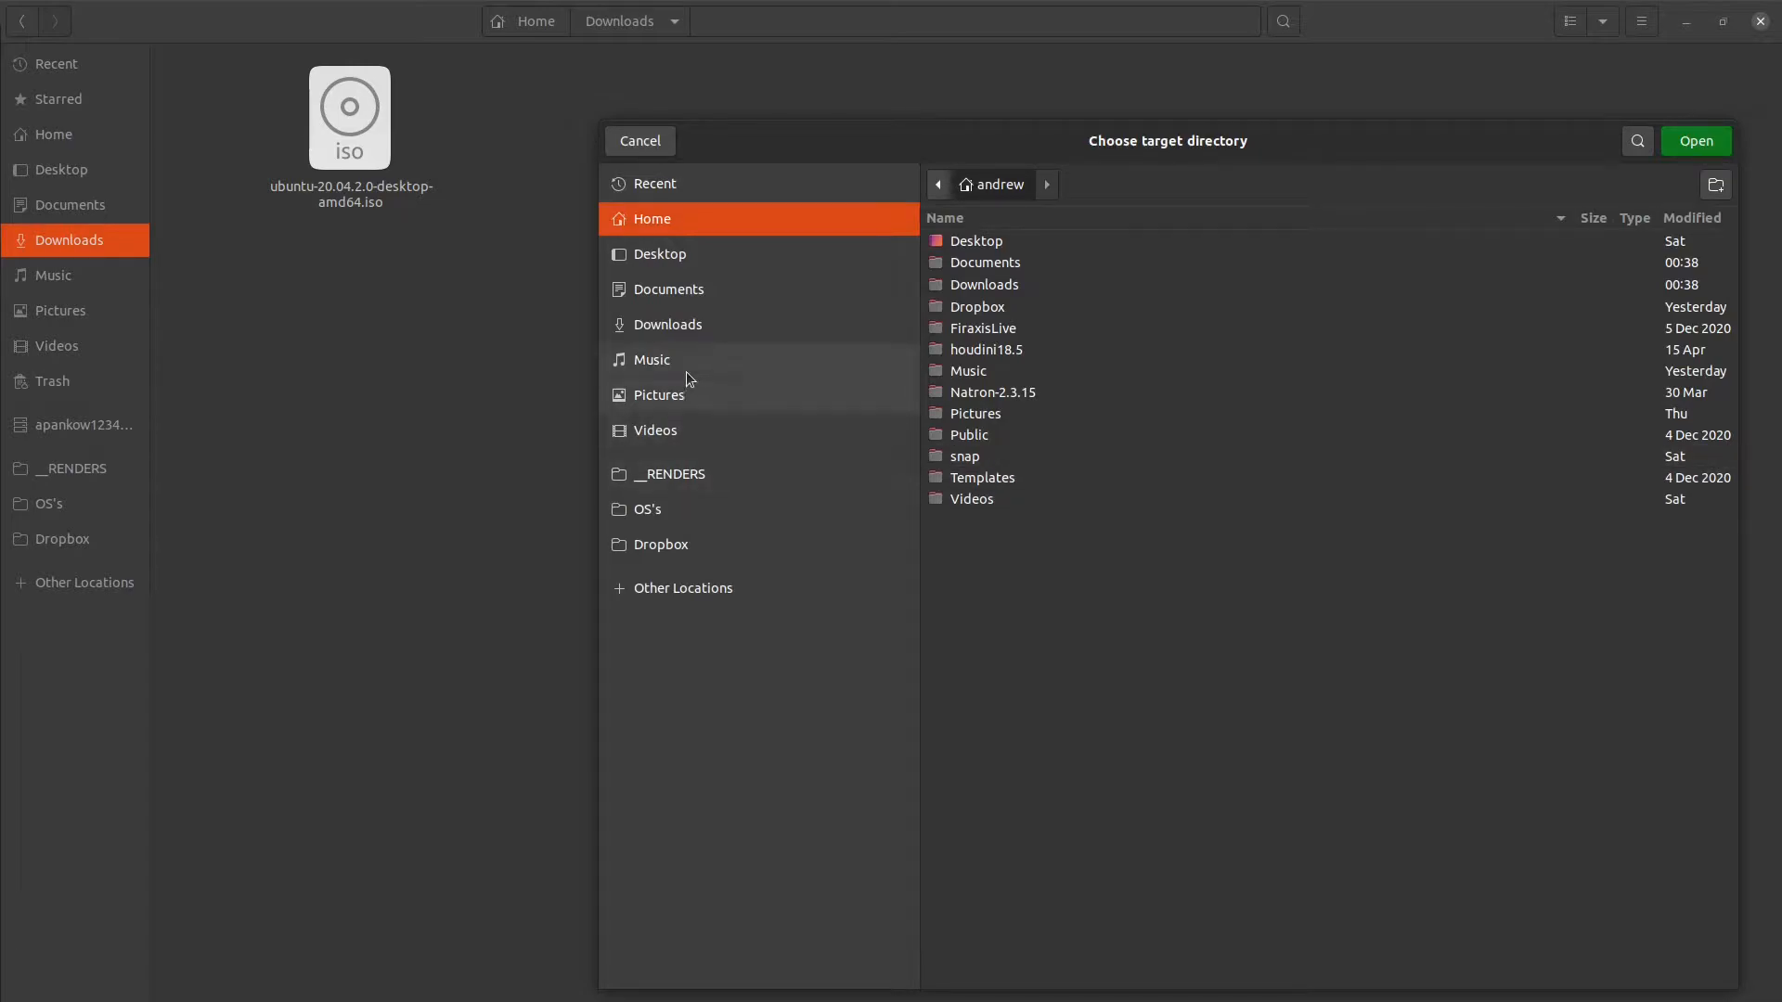
left_click(670, 327)
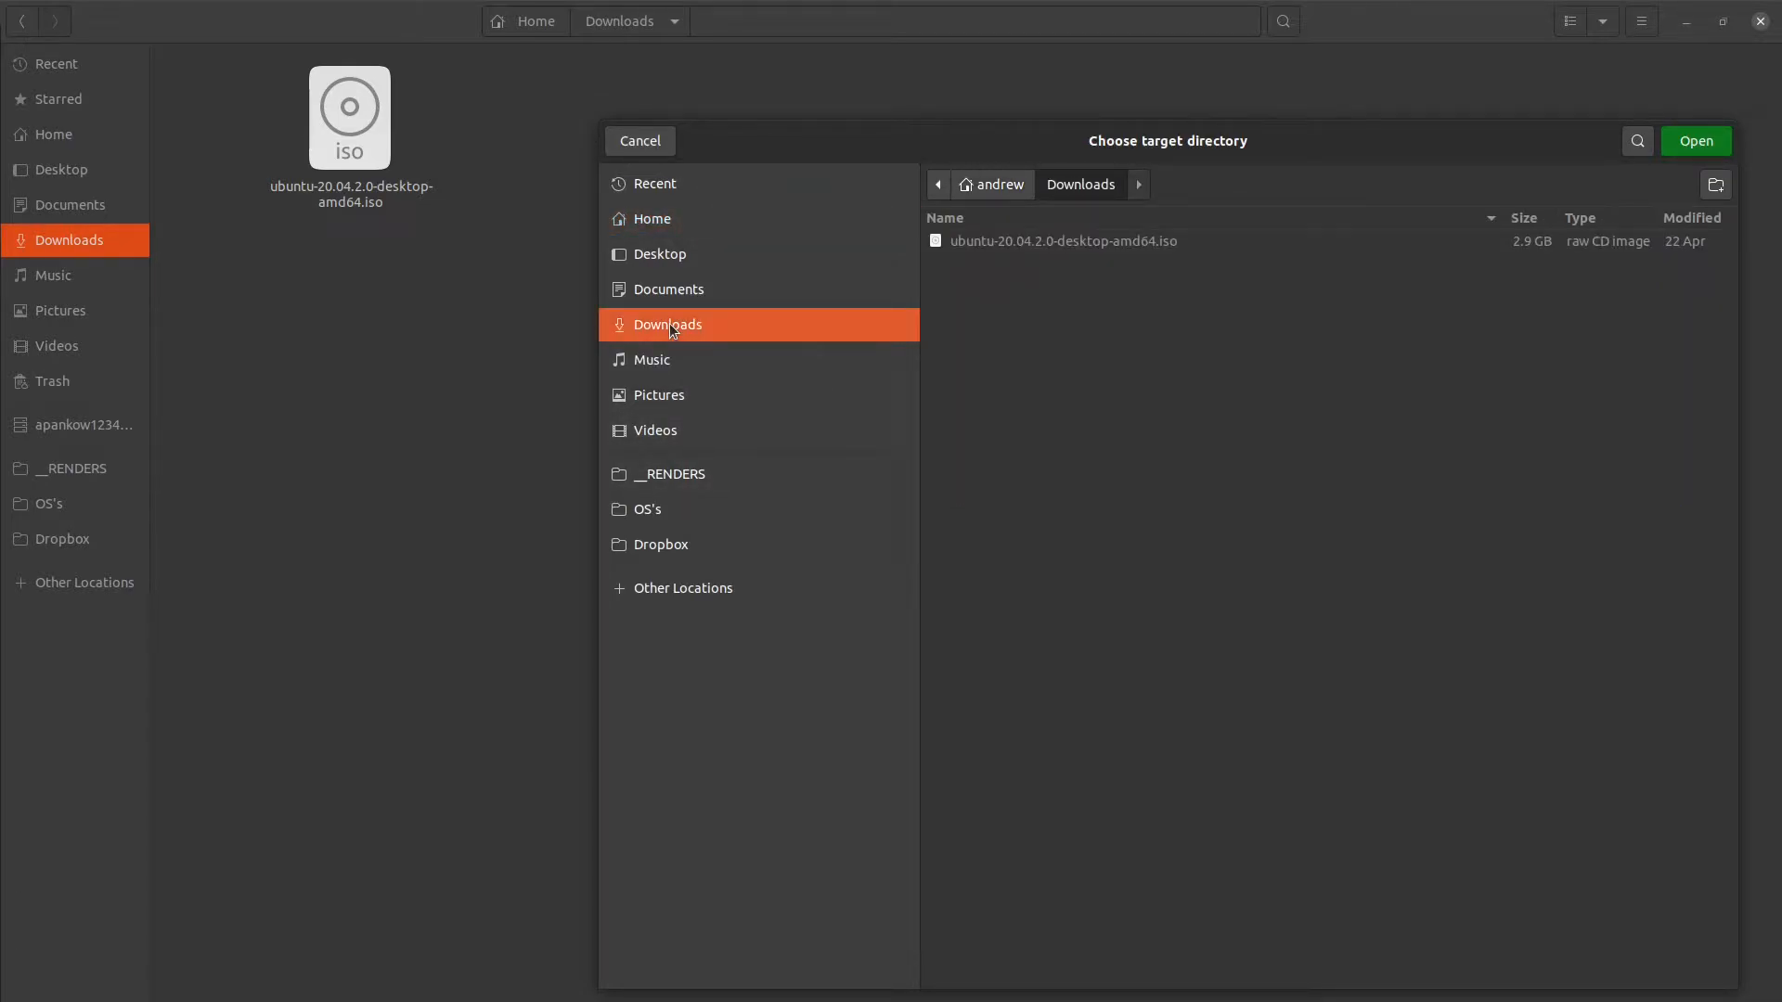
left_click(1694, 146)
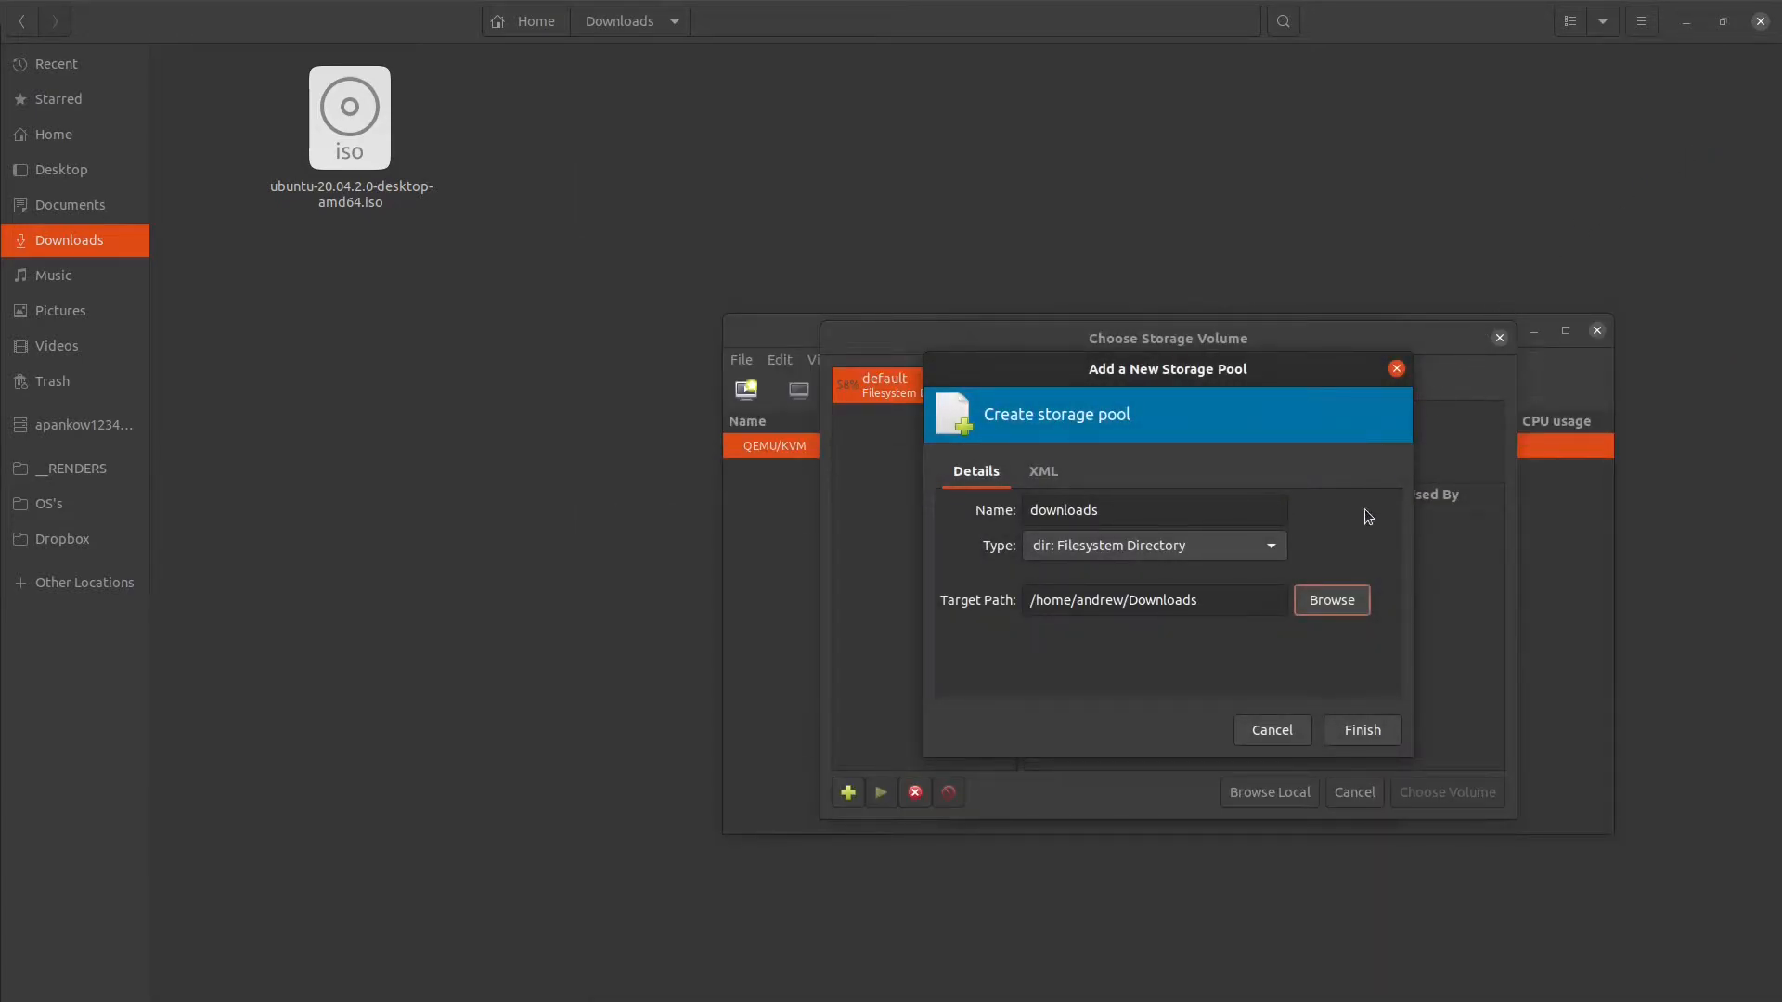
left_click(1357, 724)
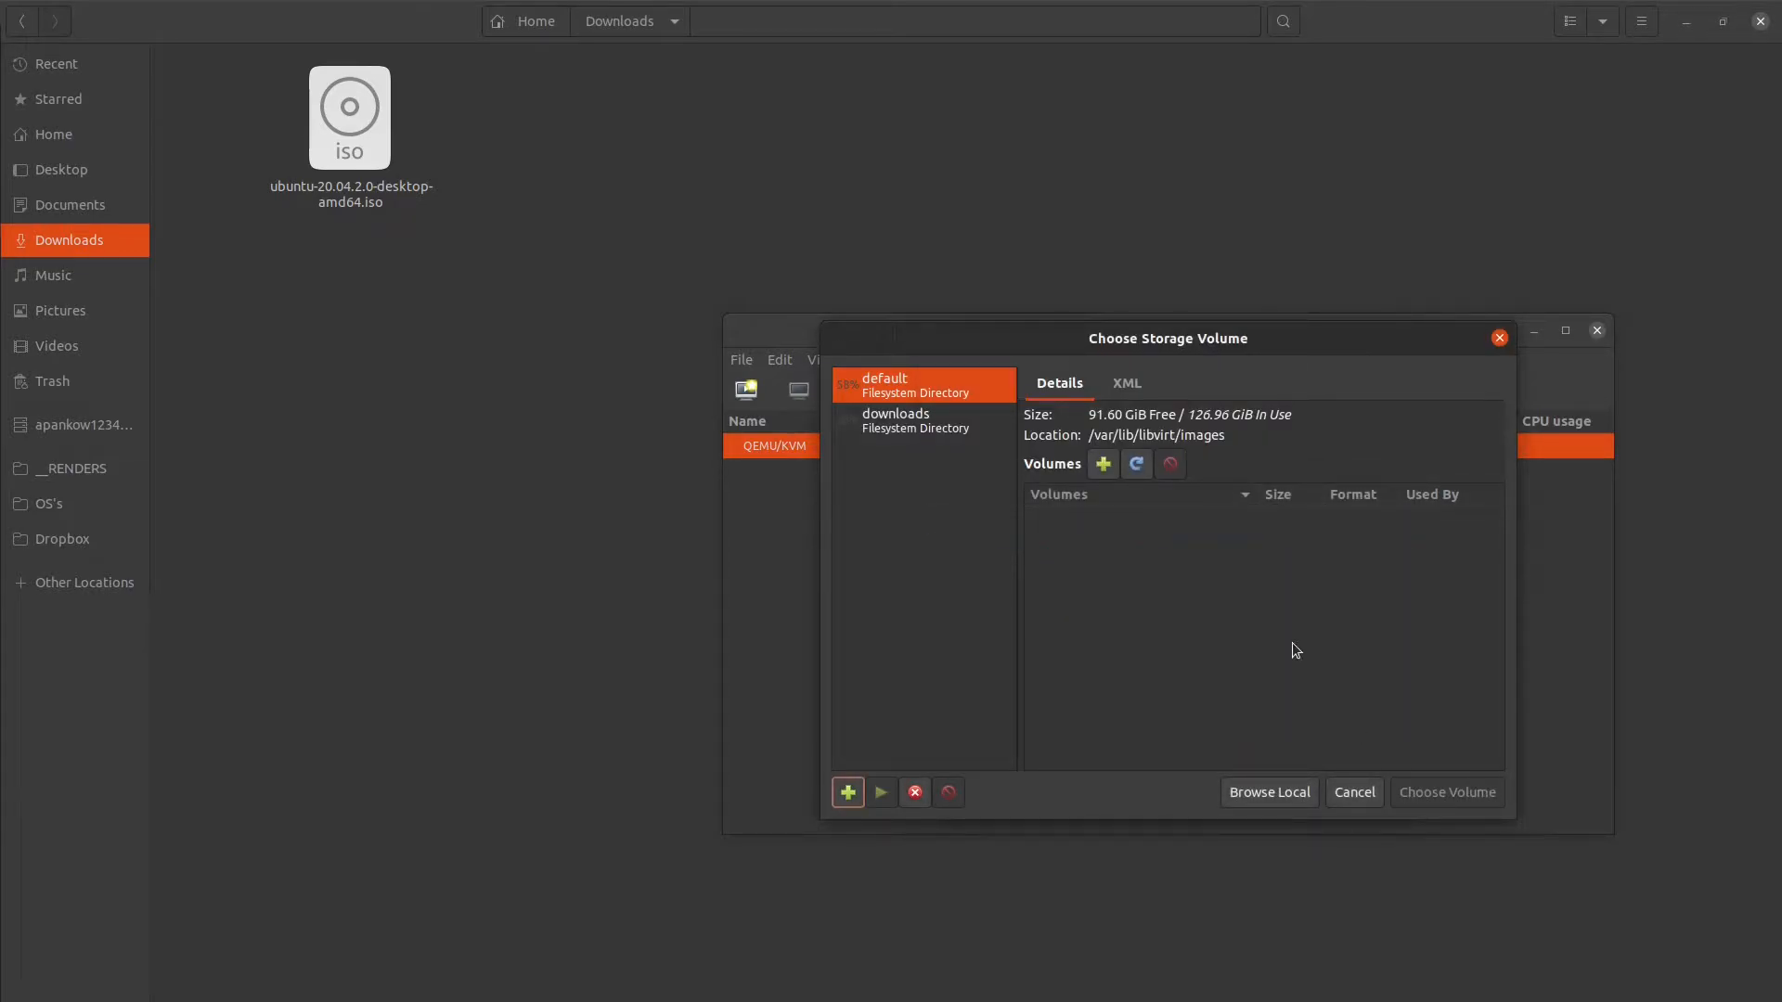
- Choose ubuntu-20.04.2.0-desktop-amd64.iso from the downloads pool as the install media
left_click(947, 416)
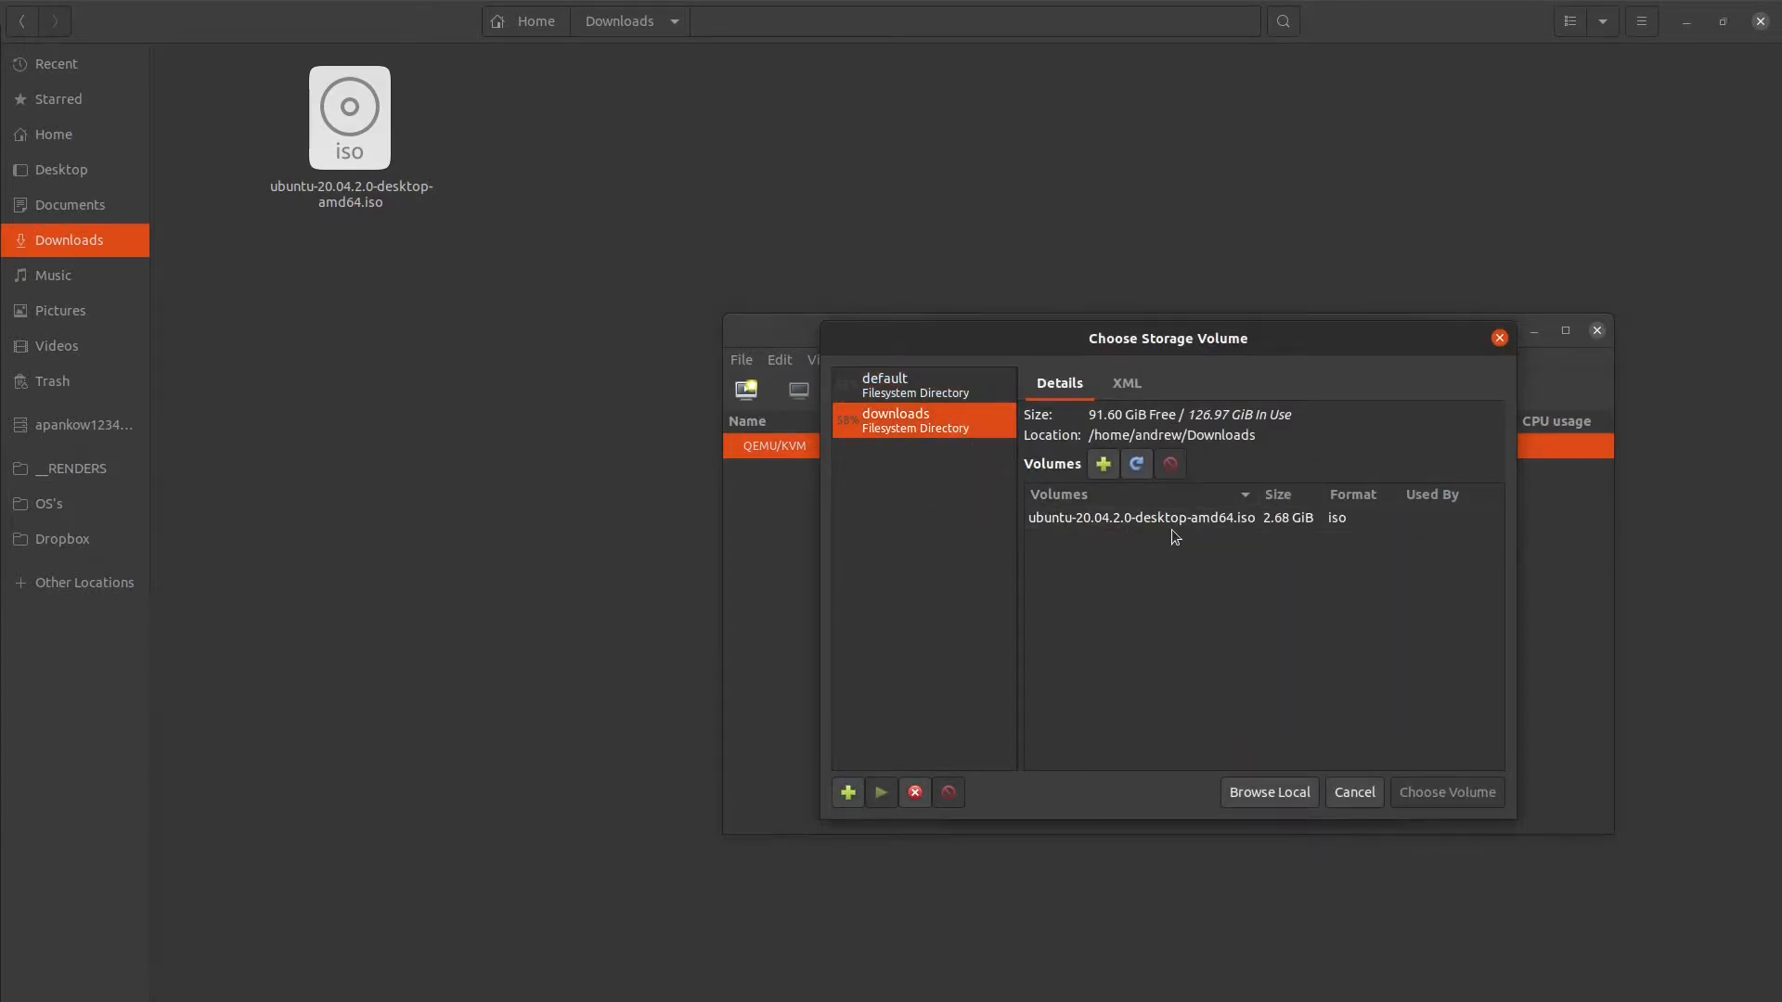
left_click(1403, 523)
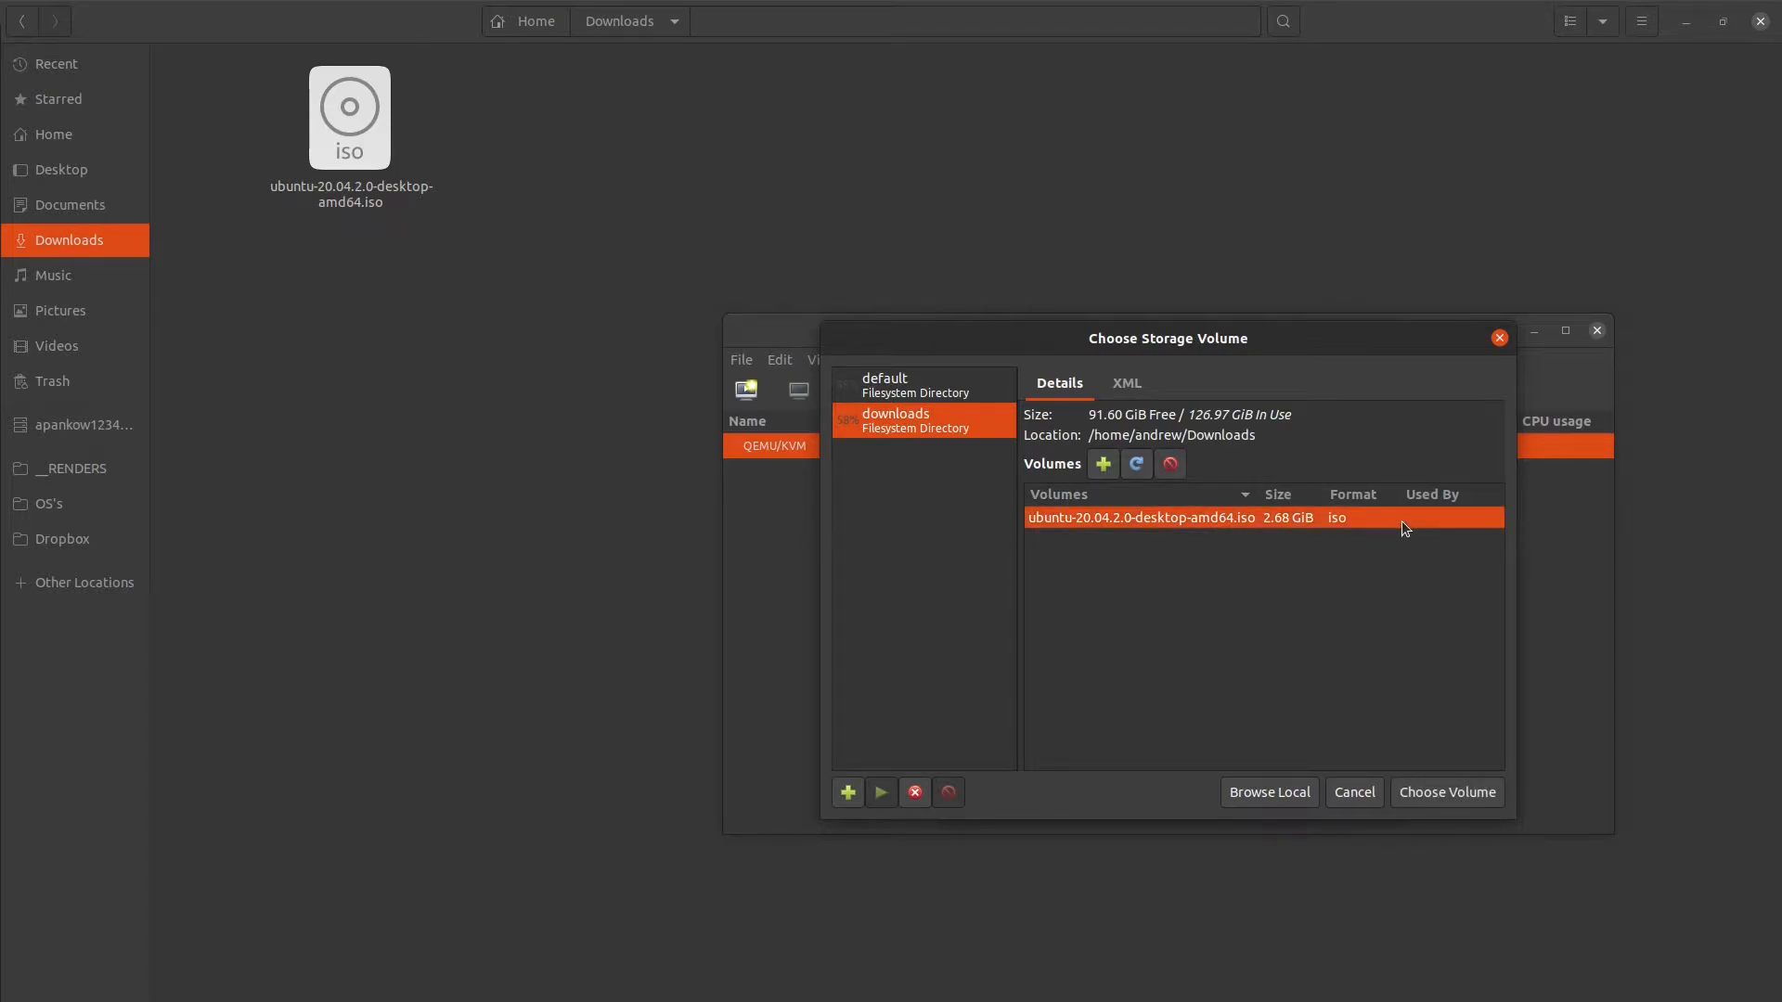
left_click(1439, 789)
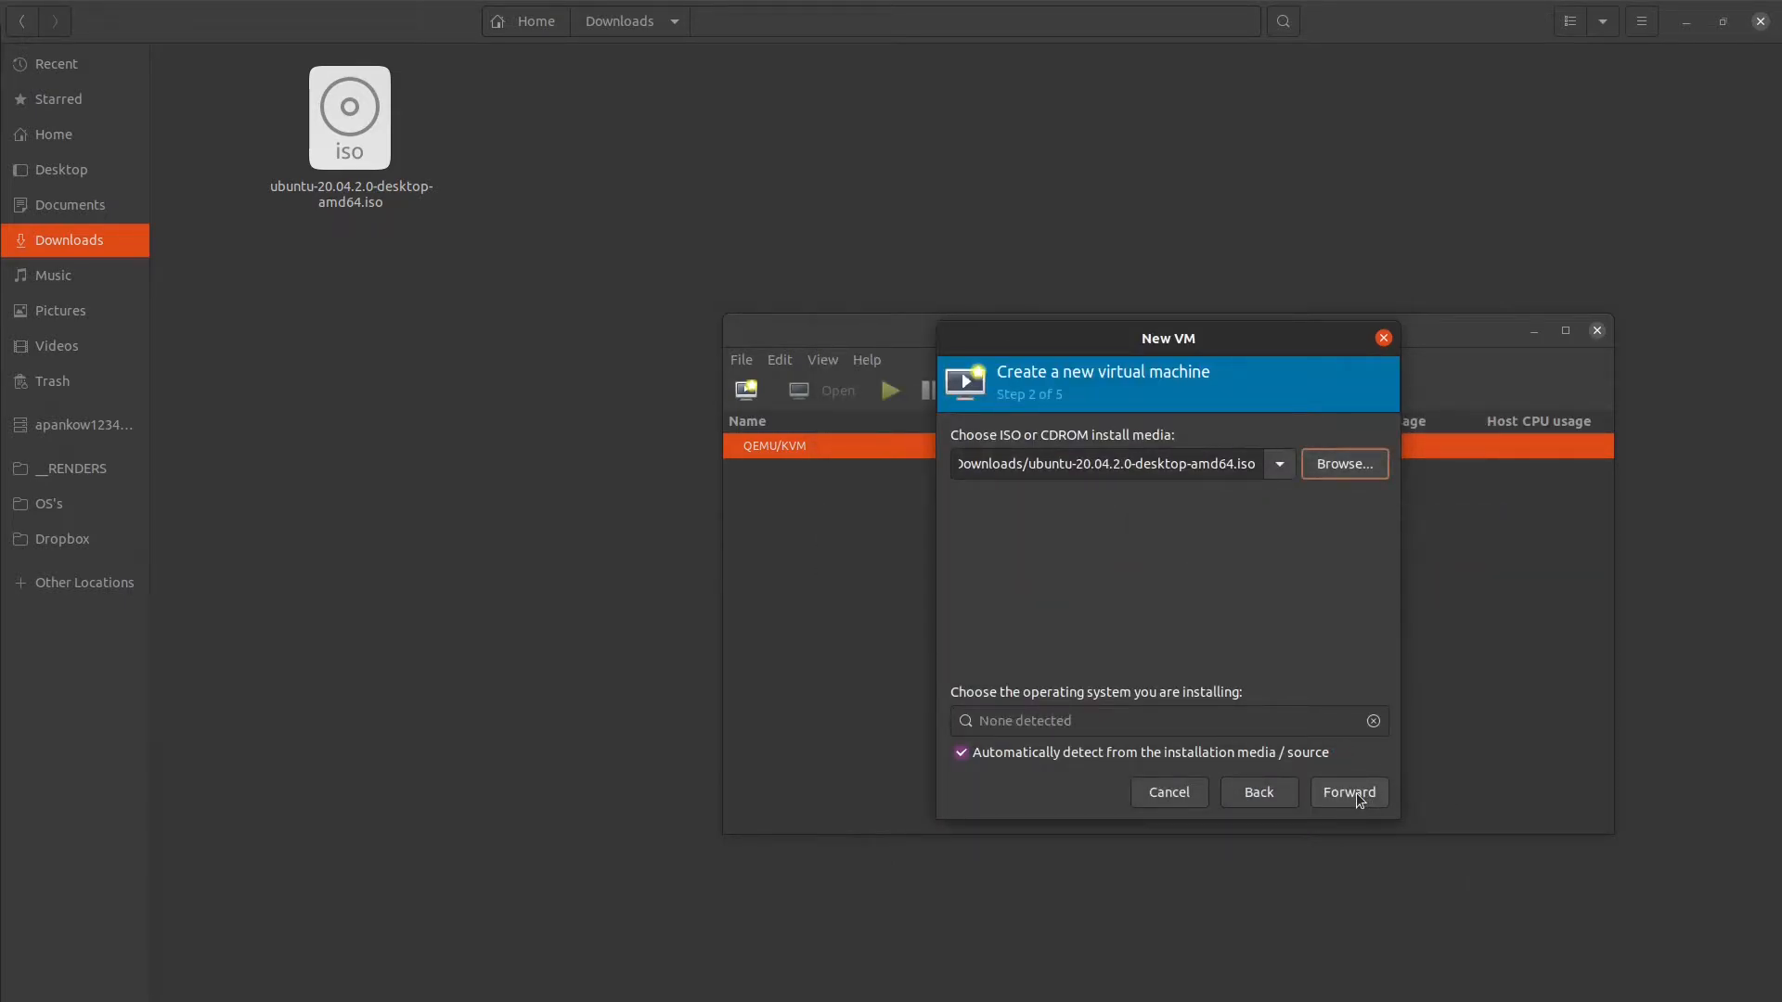
- Disable automatic operating system detection and set the operating system to Ubuntu 20.04
left_click(962, 753)
left_click(1014, 717)
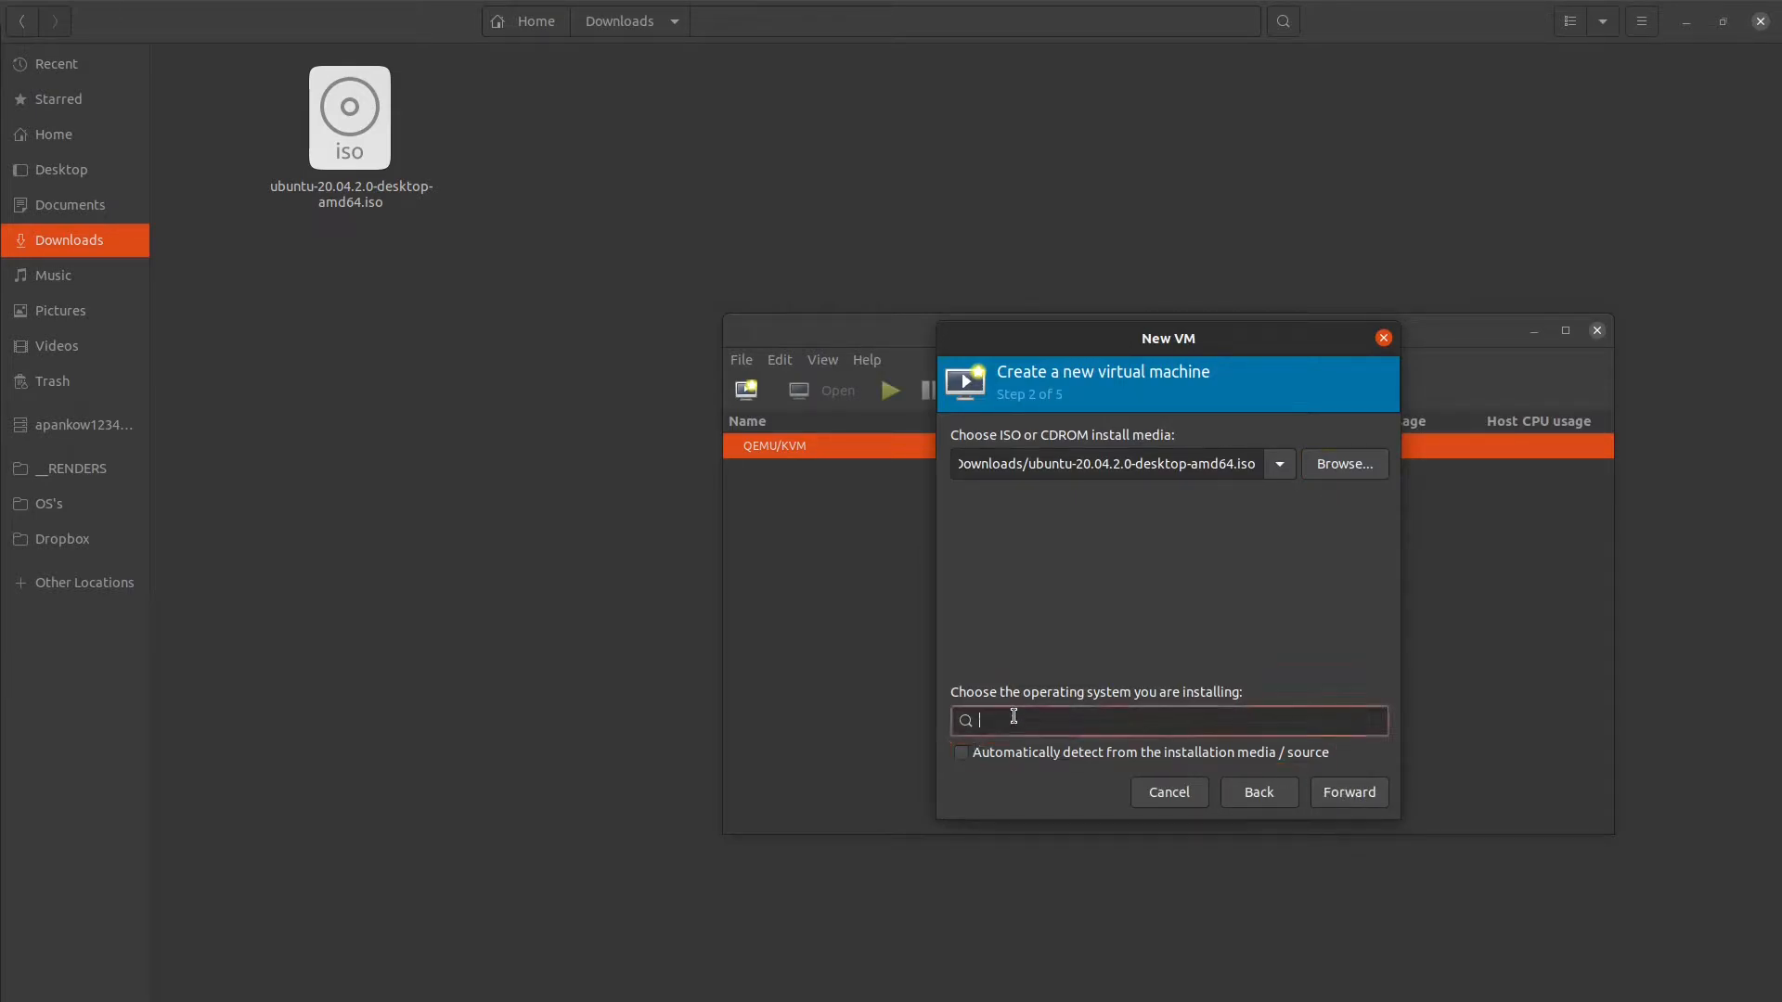
type("ub")
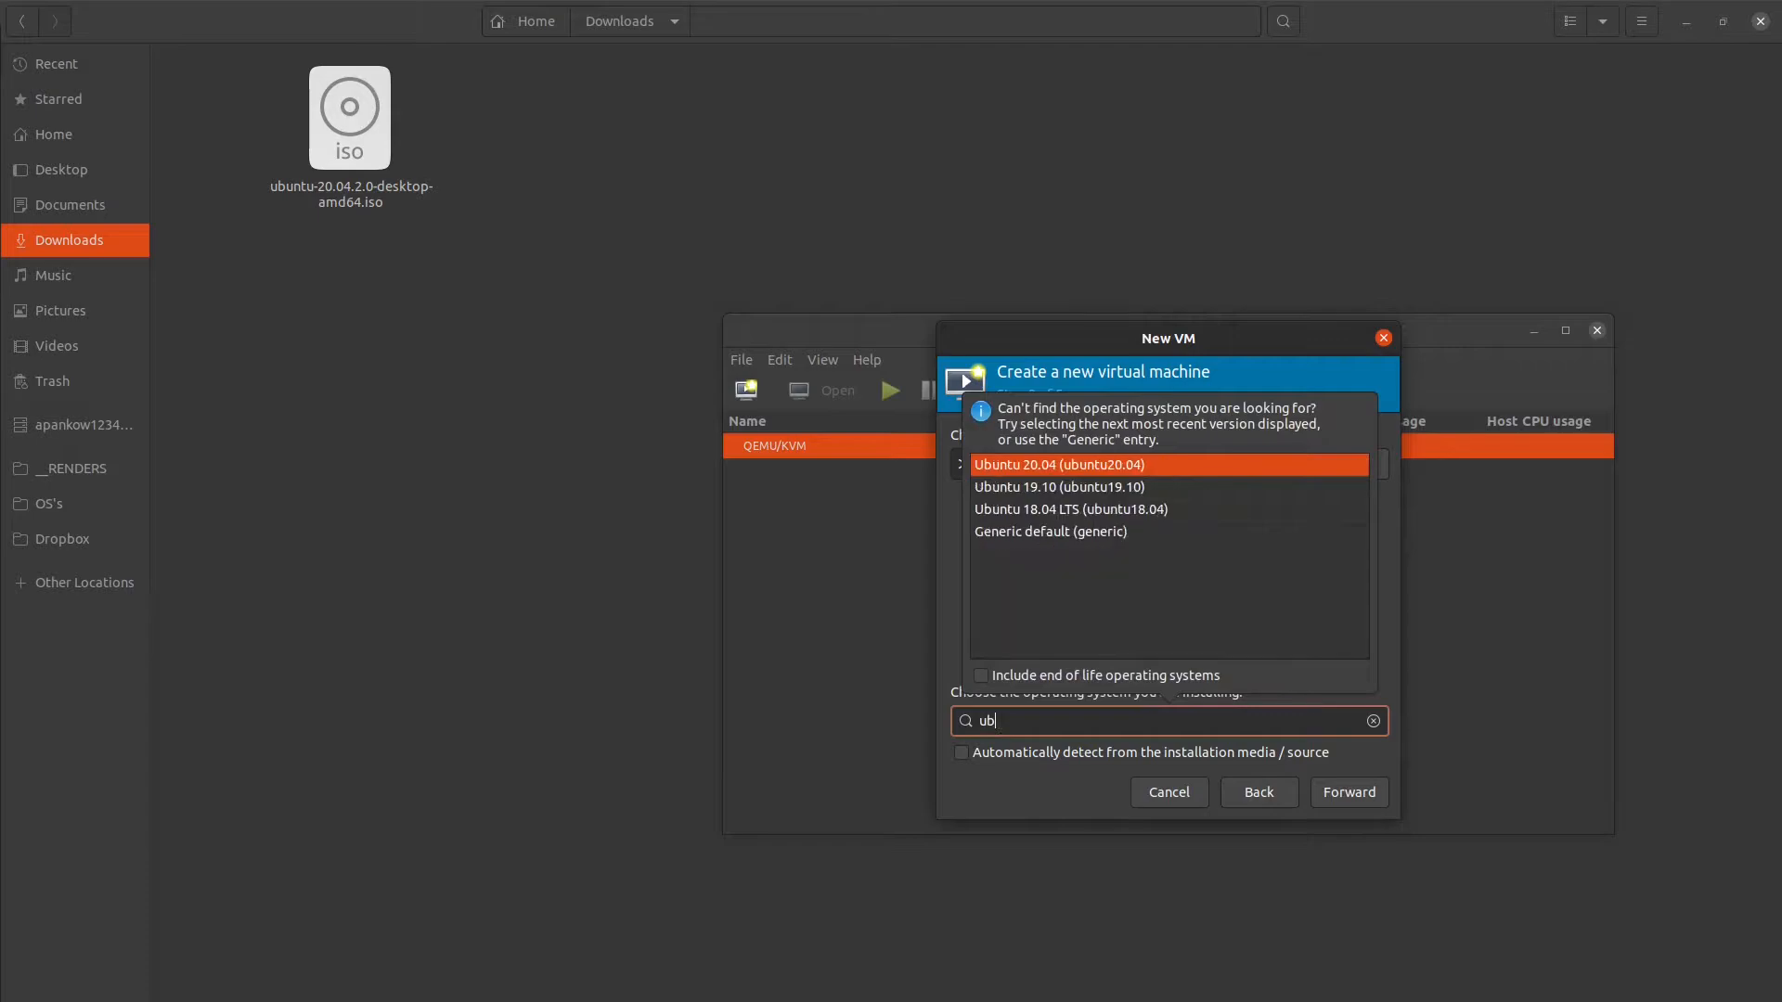
left_click(1145, 461)
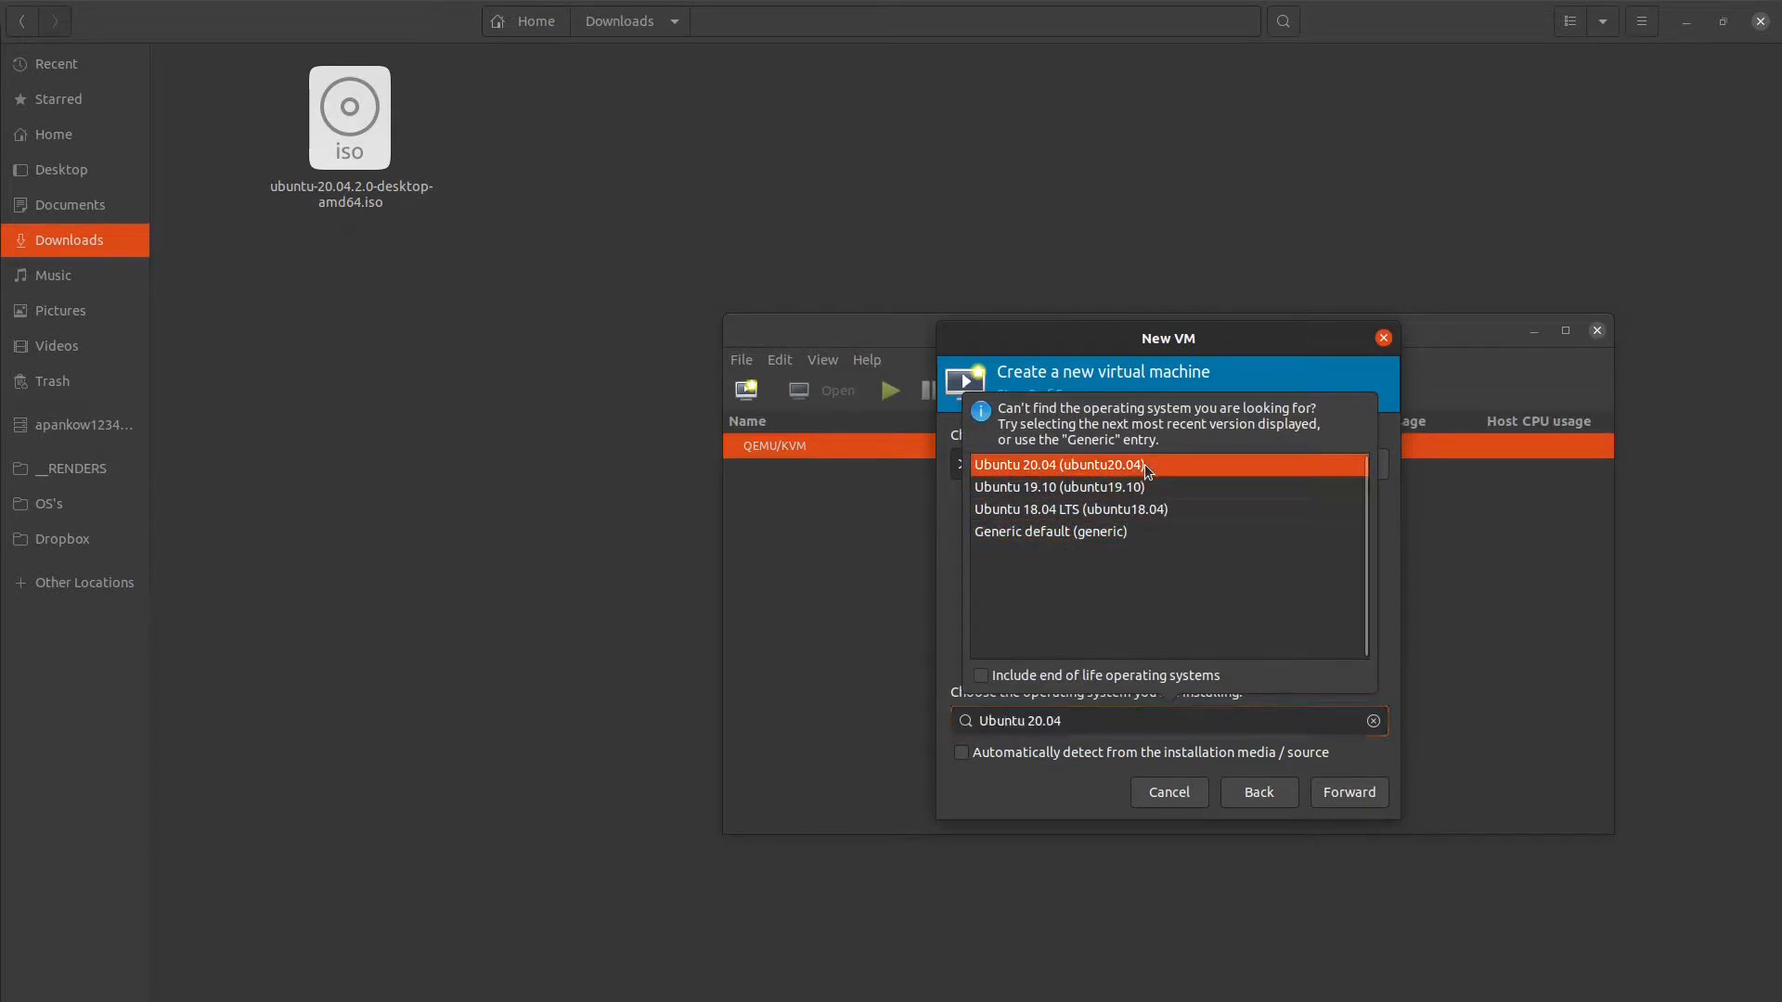
left_click(1350, 796)
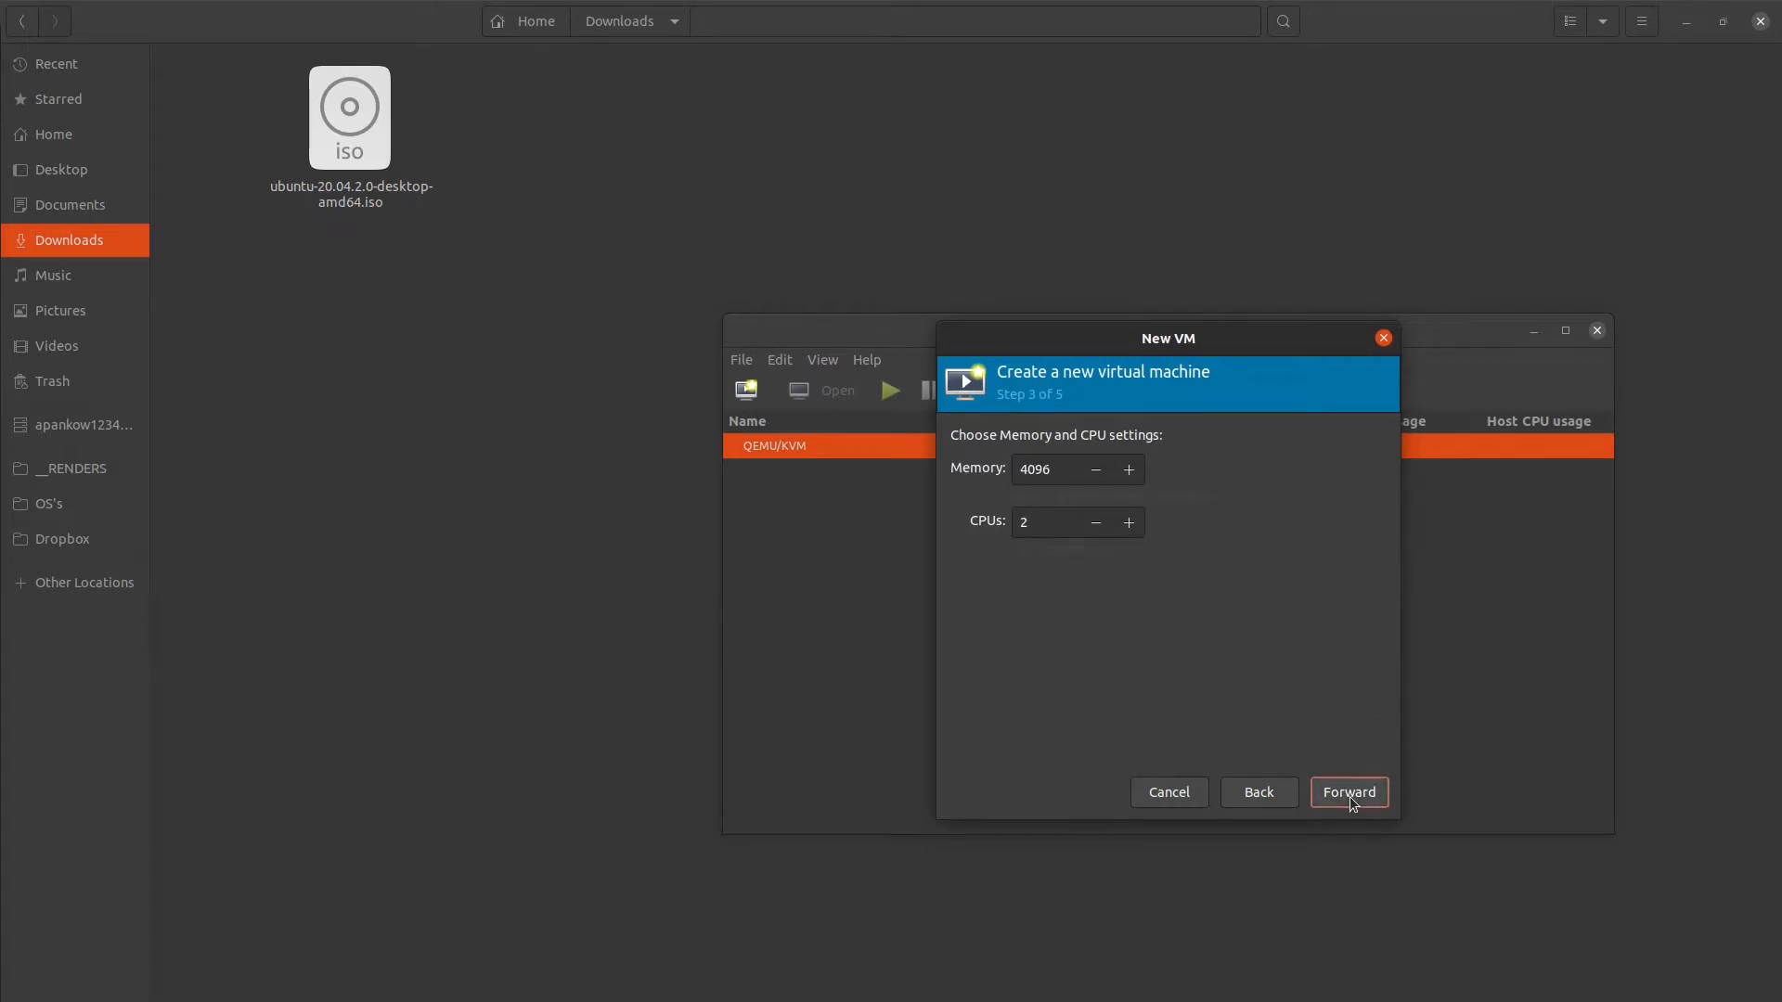
- Accept 4096 MiB memory, 2 CPUs and a 25 GiB disk image, and finish creating the ubuntu20.04 machine
left_click(1350, 793)
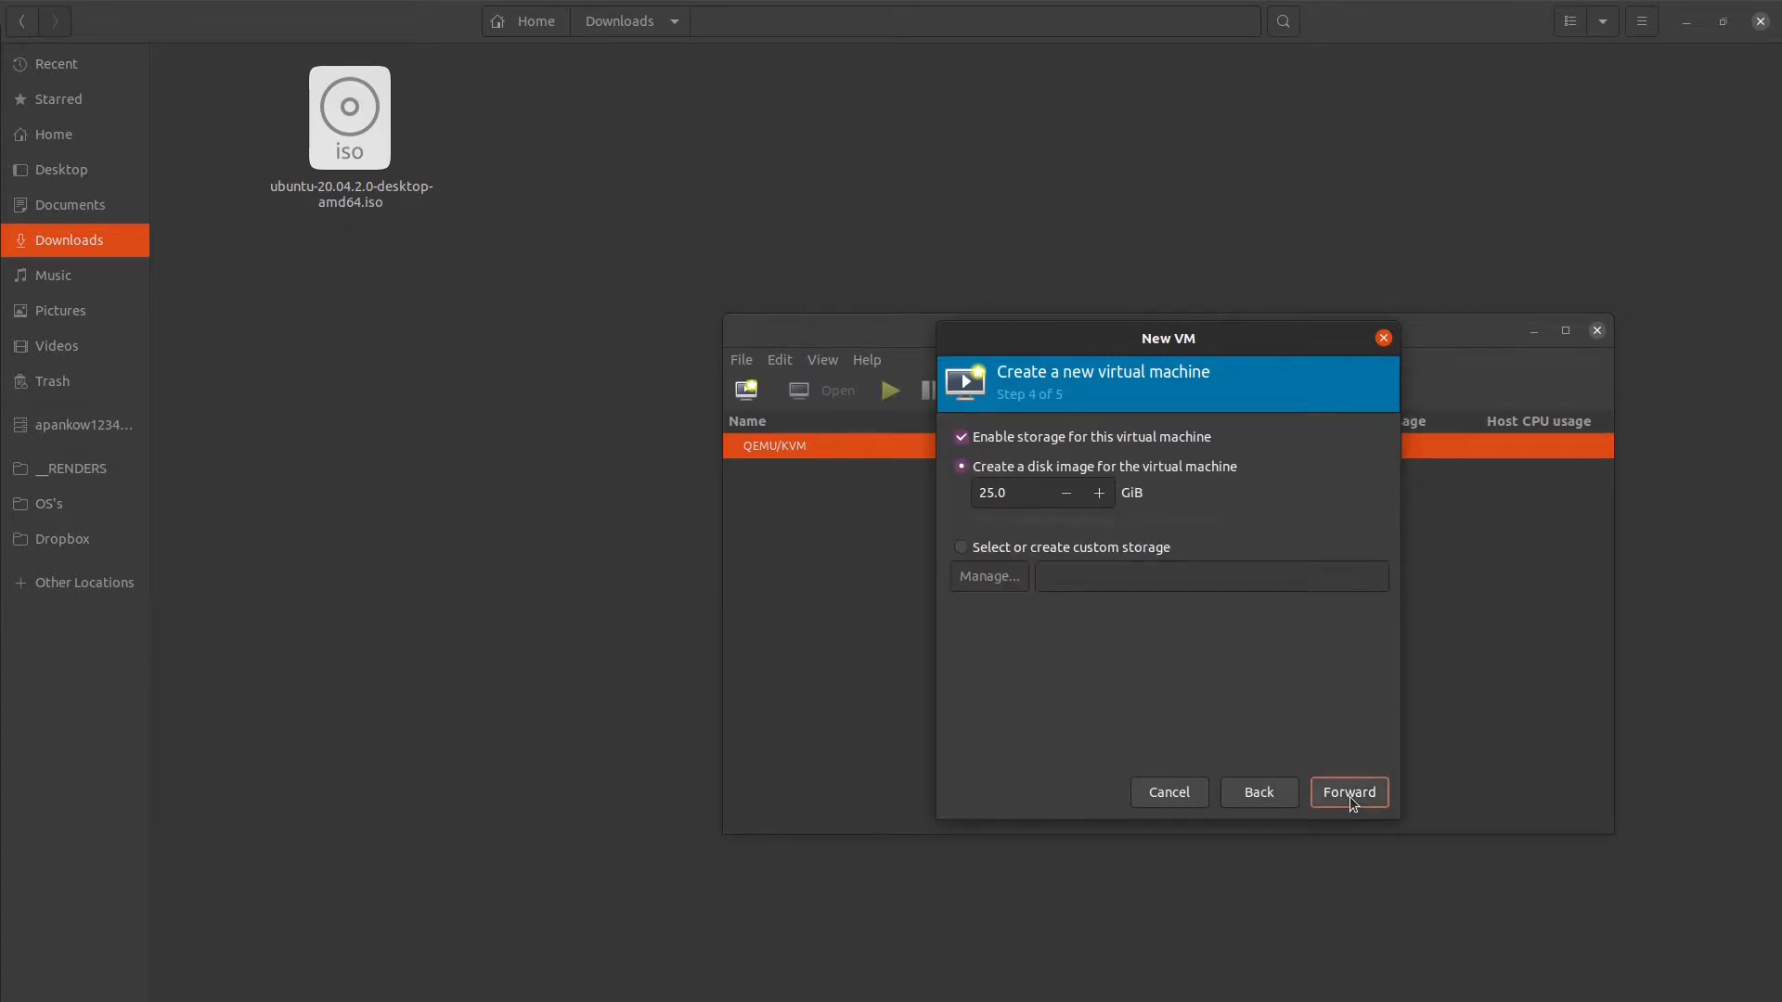
left_click(1350, 793)
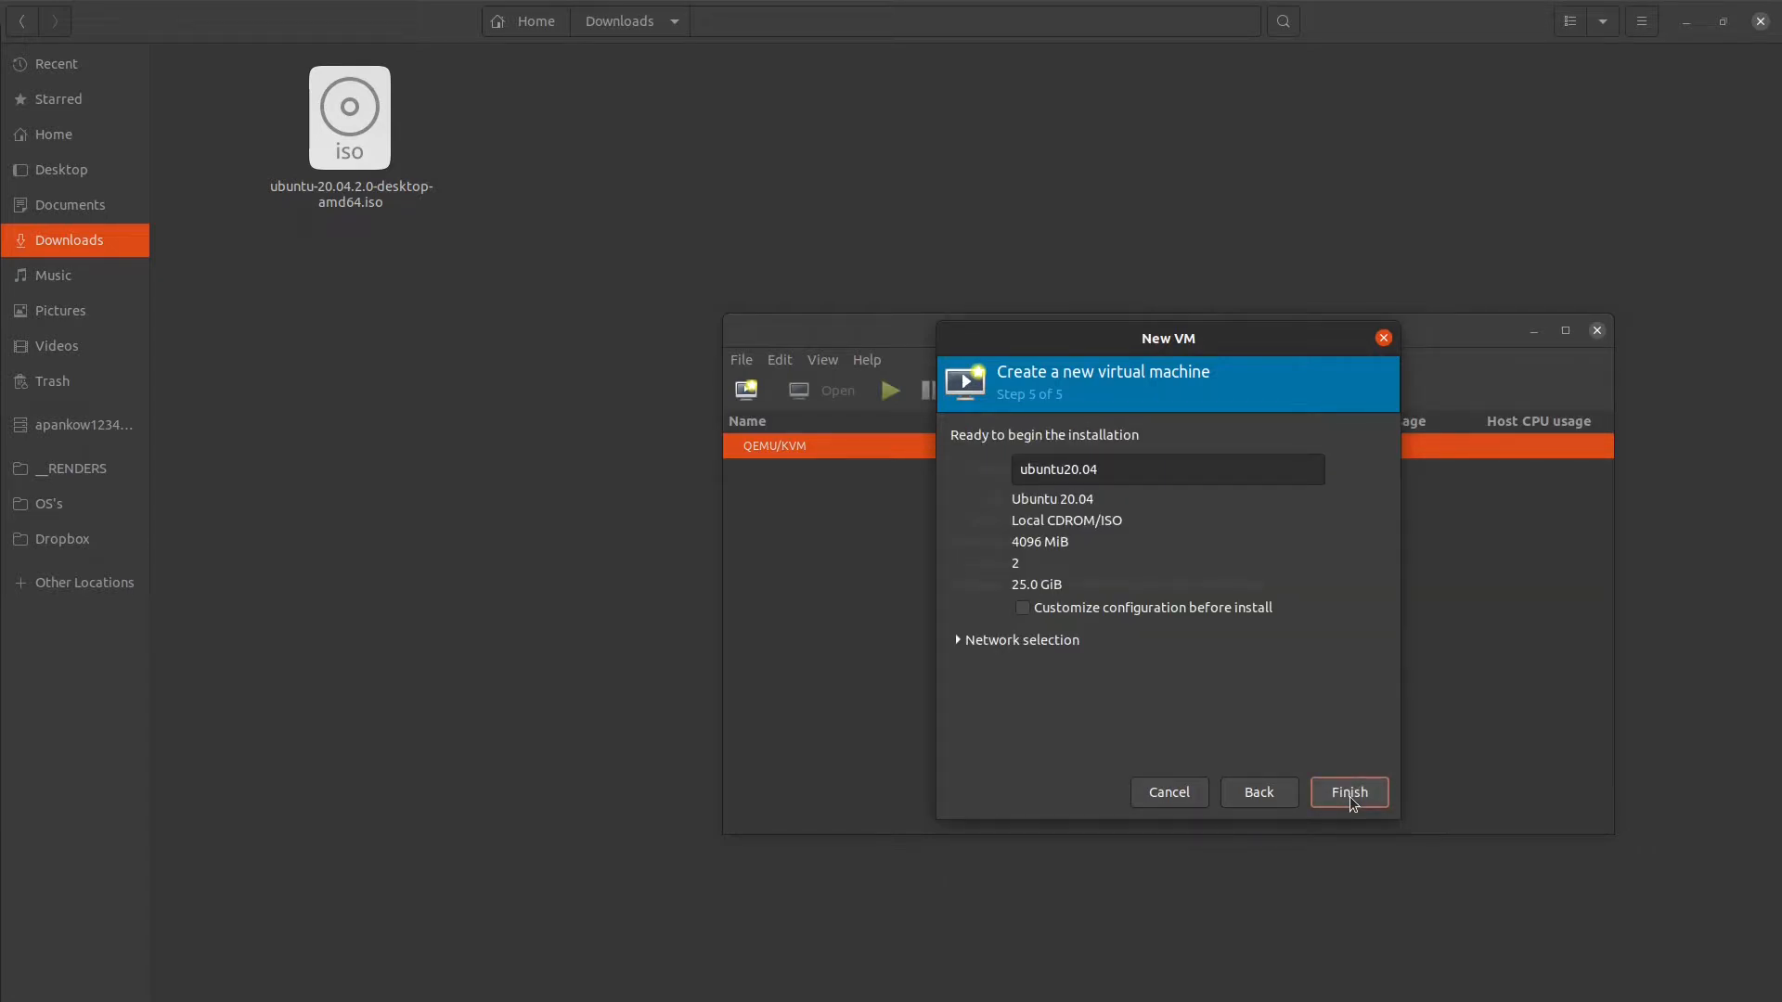
left_click(1350, 793)
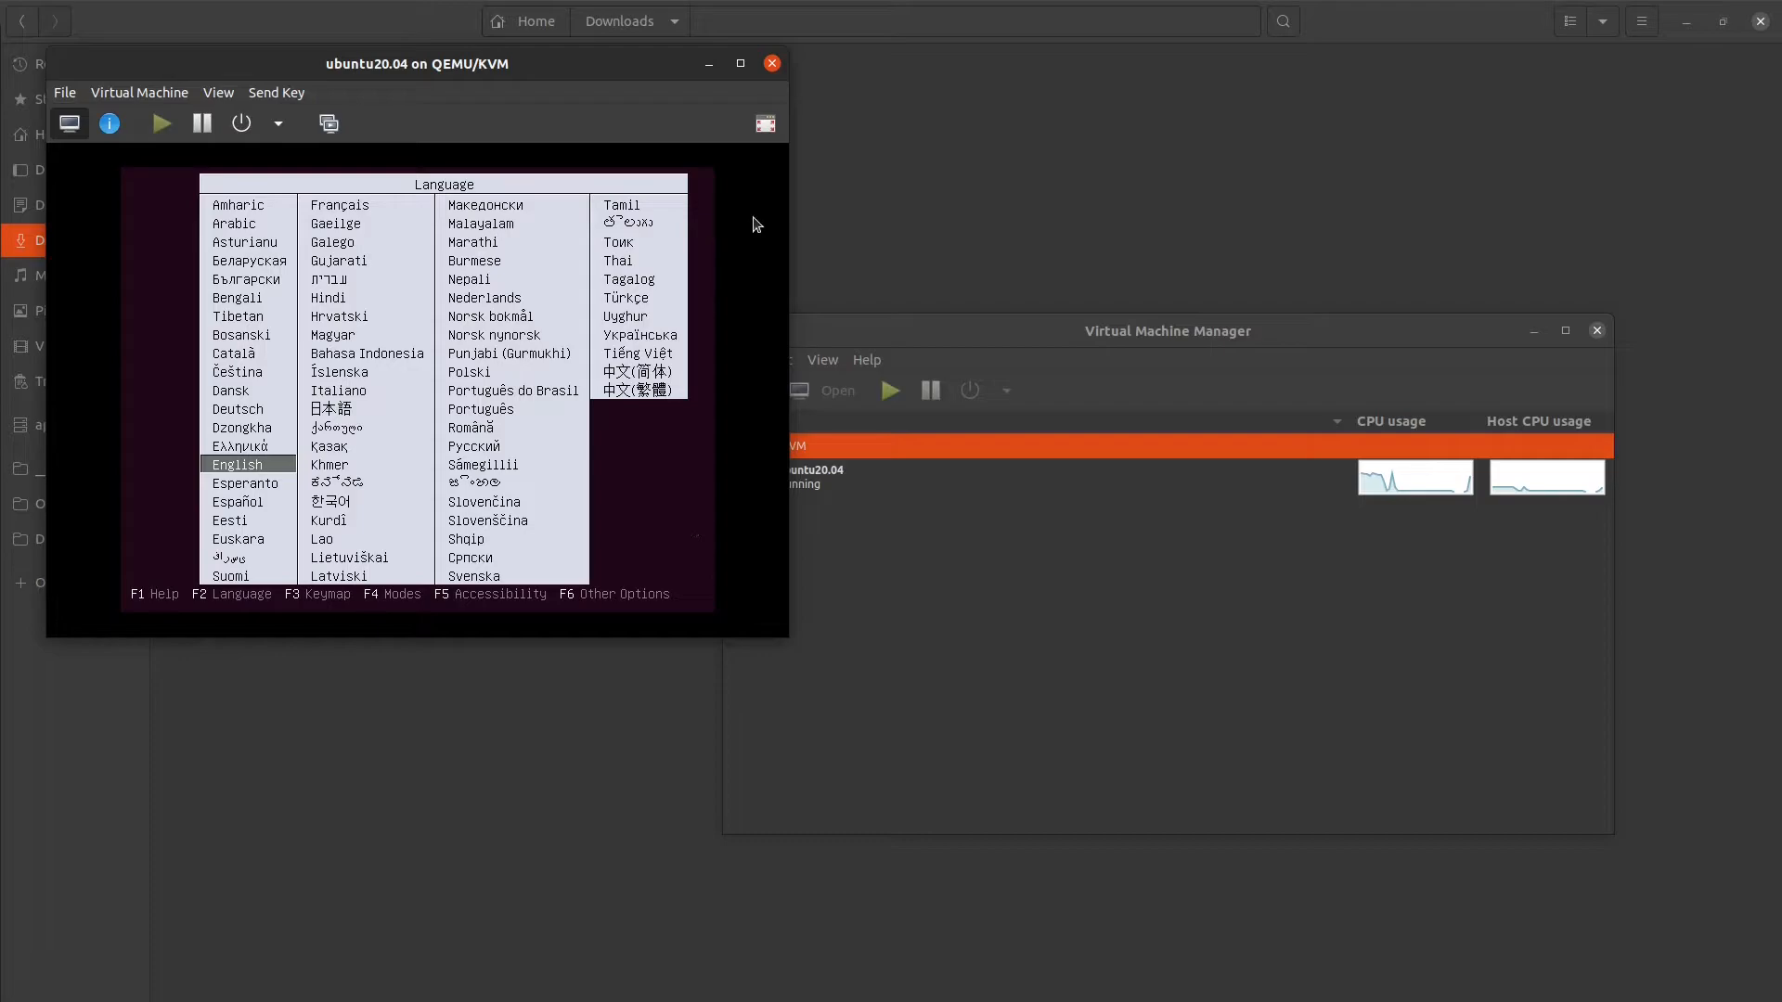
- Show the virtual machine full screen and boot it in English with the Install Ubuntu option
left_click(765, 124)
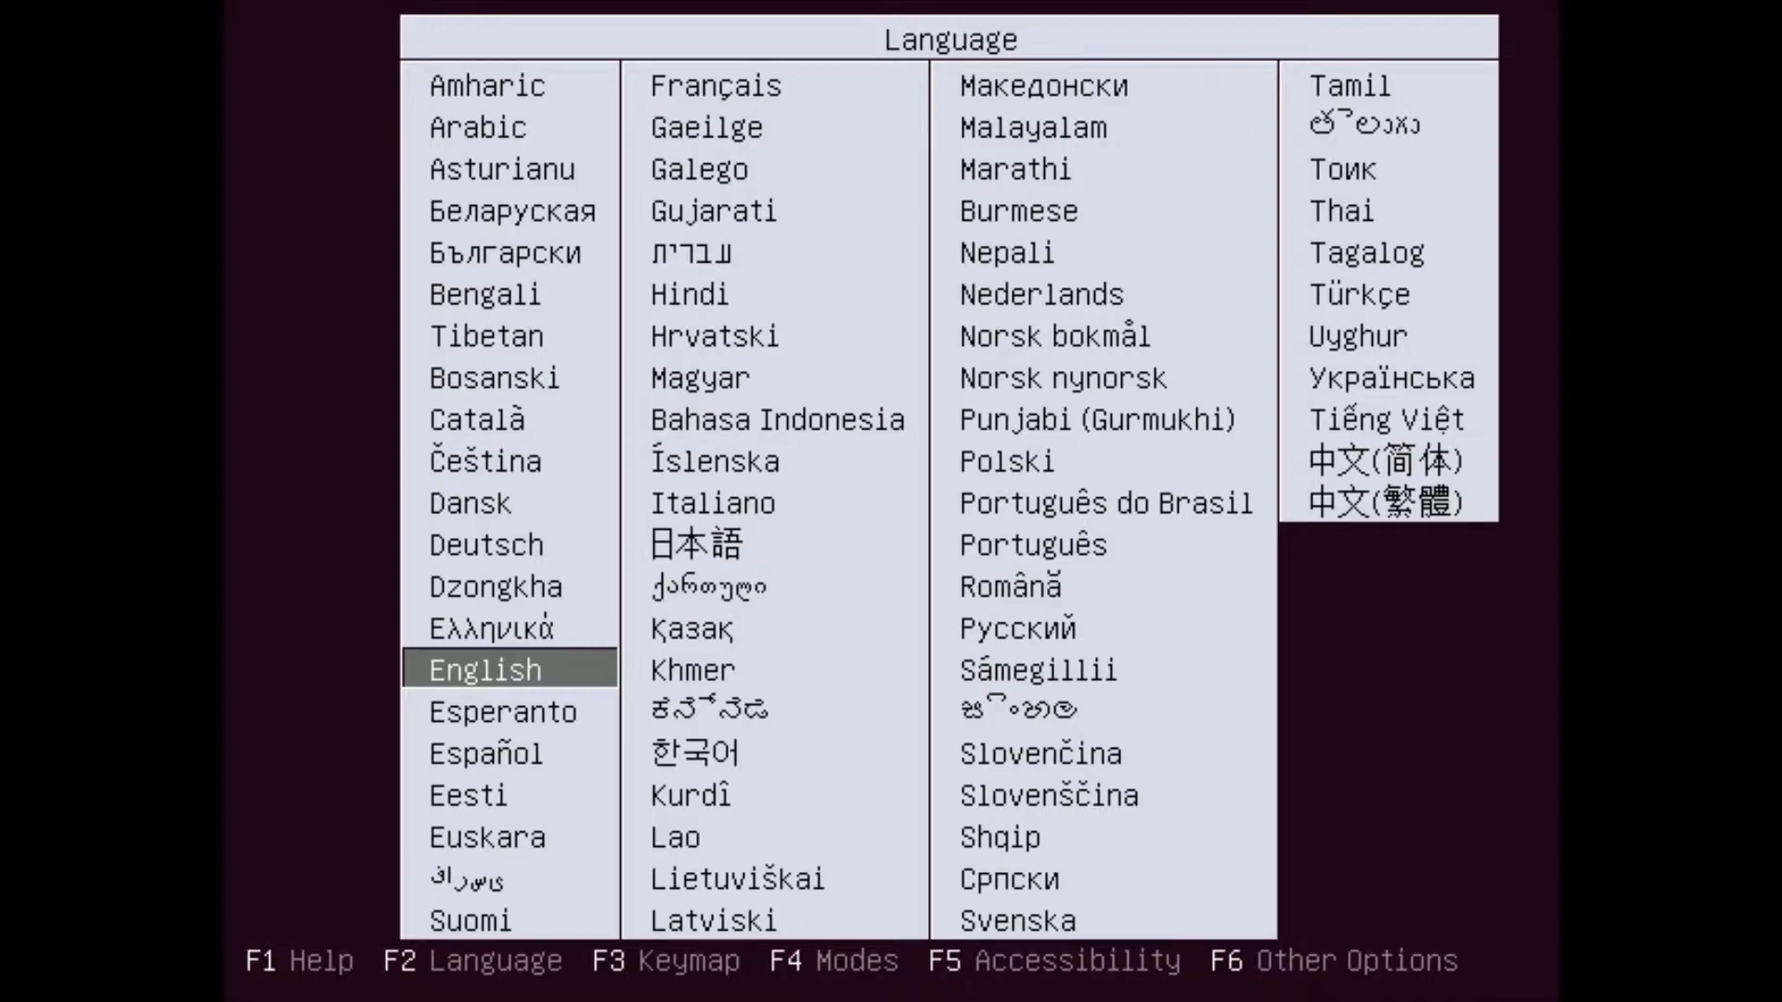
key("Return")
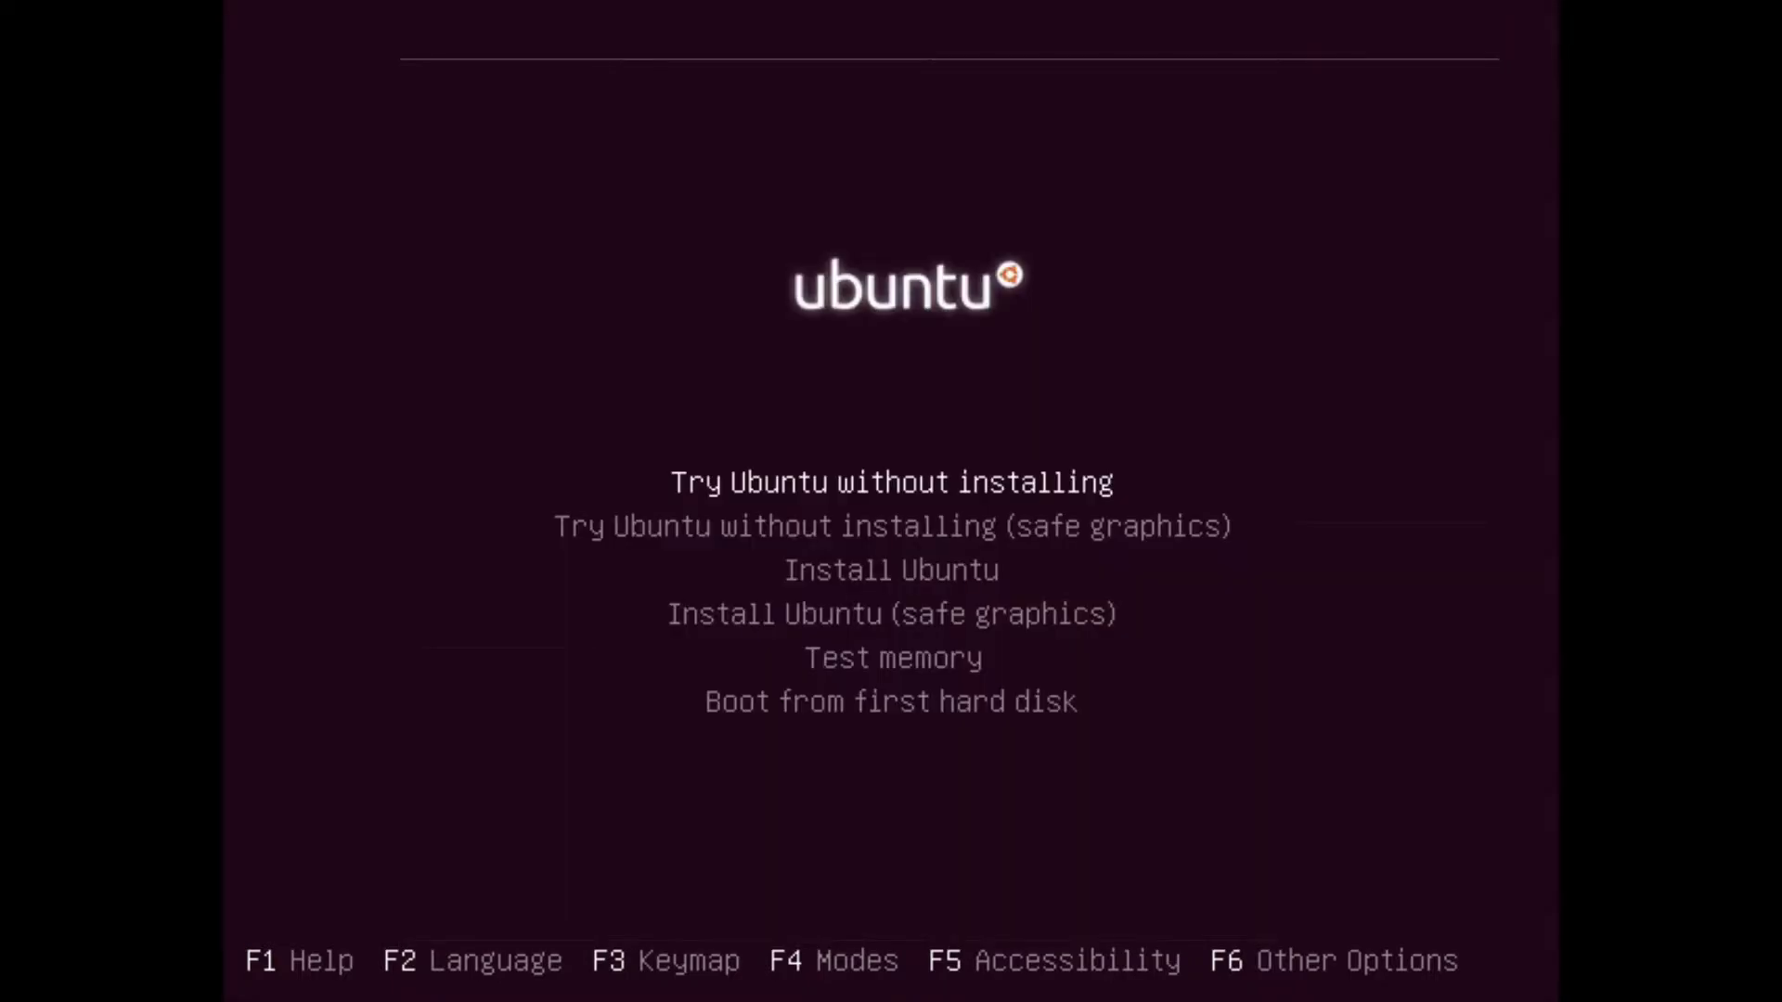
key("Down")
key("Down")
key("Return")
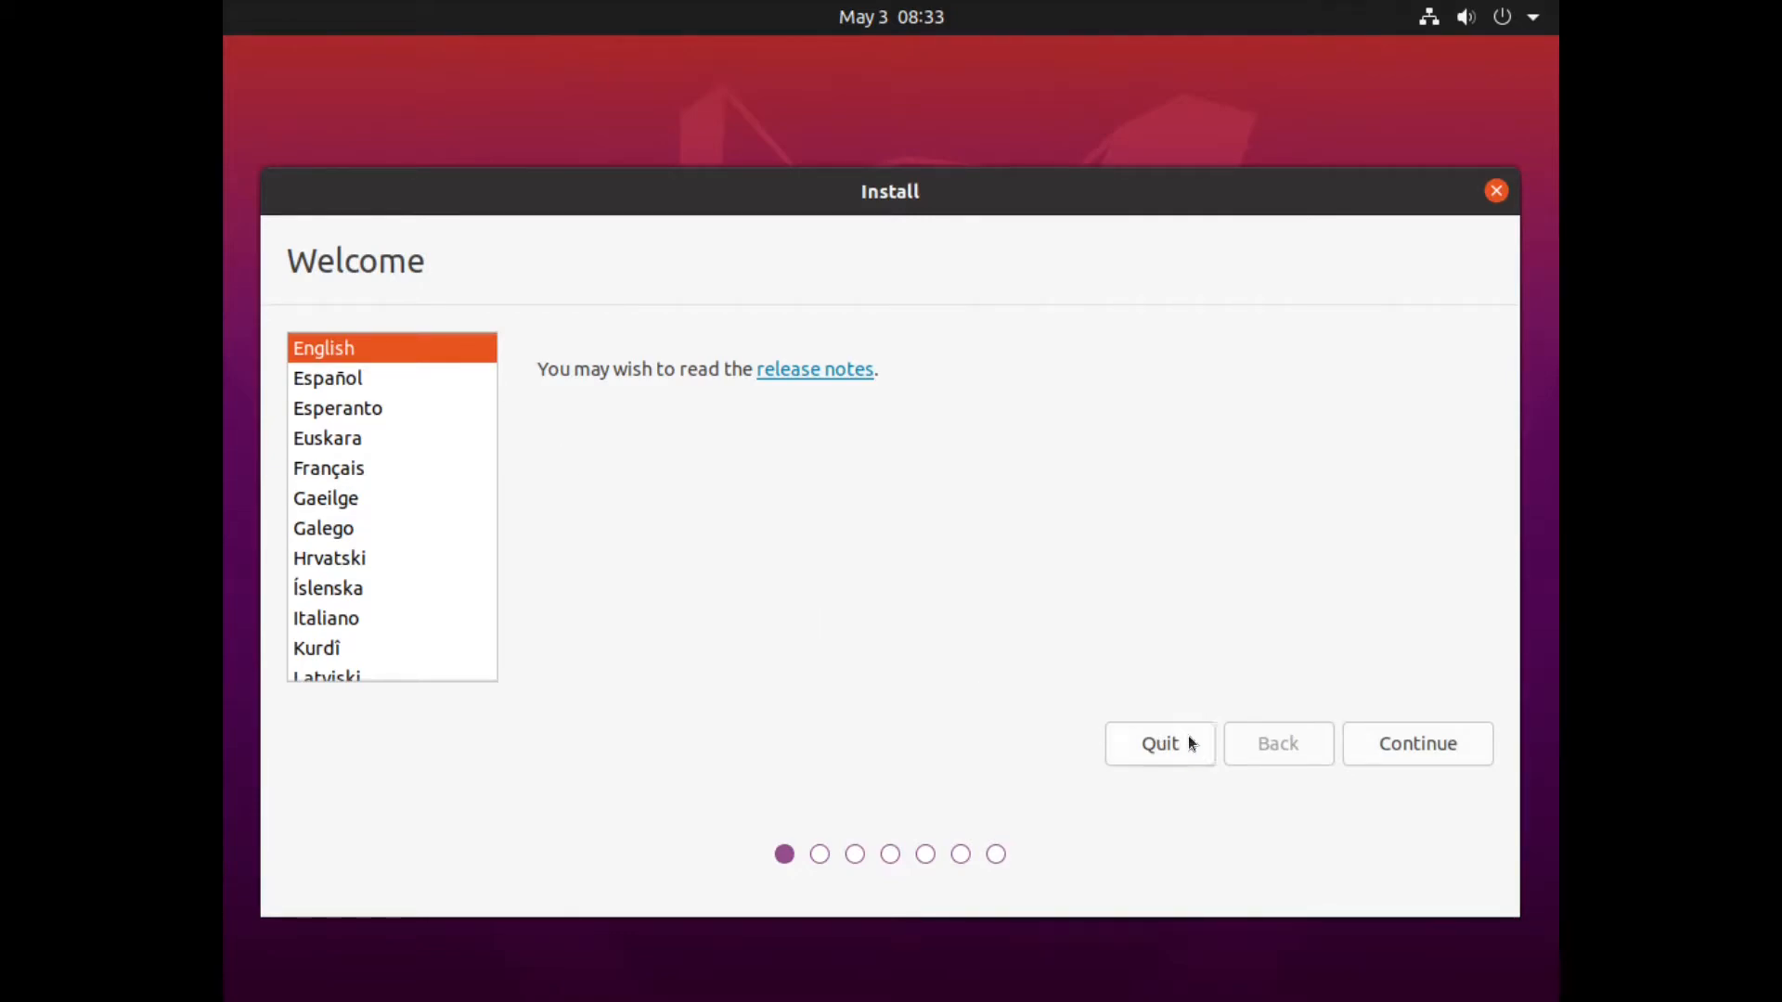
- Accept English as the installer language and English (US) as the keyboard layout
mouse_move(490, 405)
left_mouse_down()
mouse_move(497, 678)
mouse_move(477, 349)
mouse_move(473, 384)
left_mouse_up()
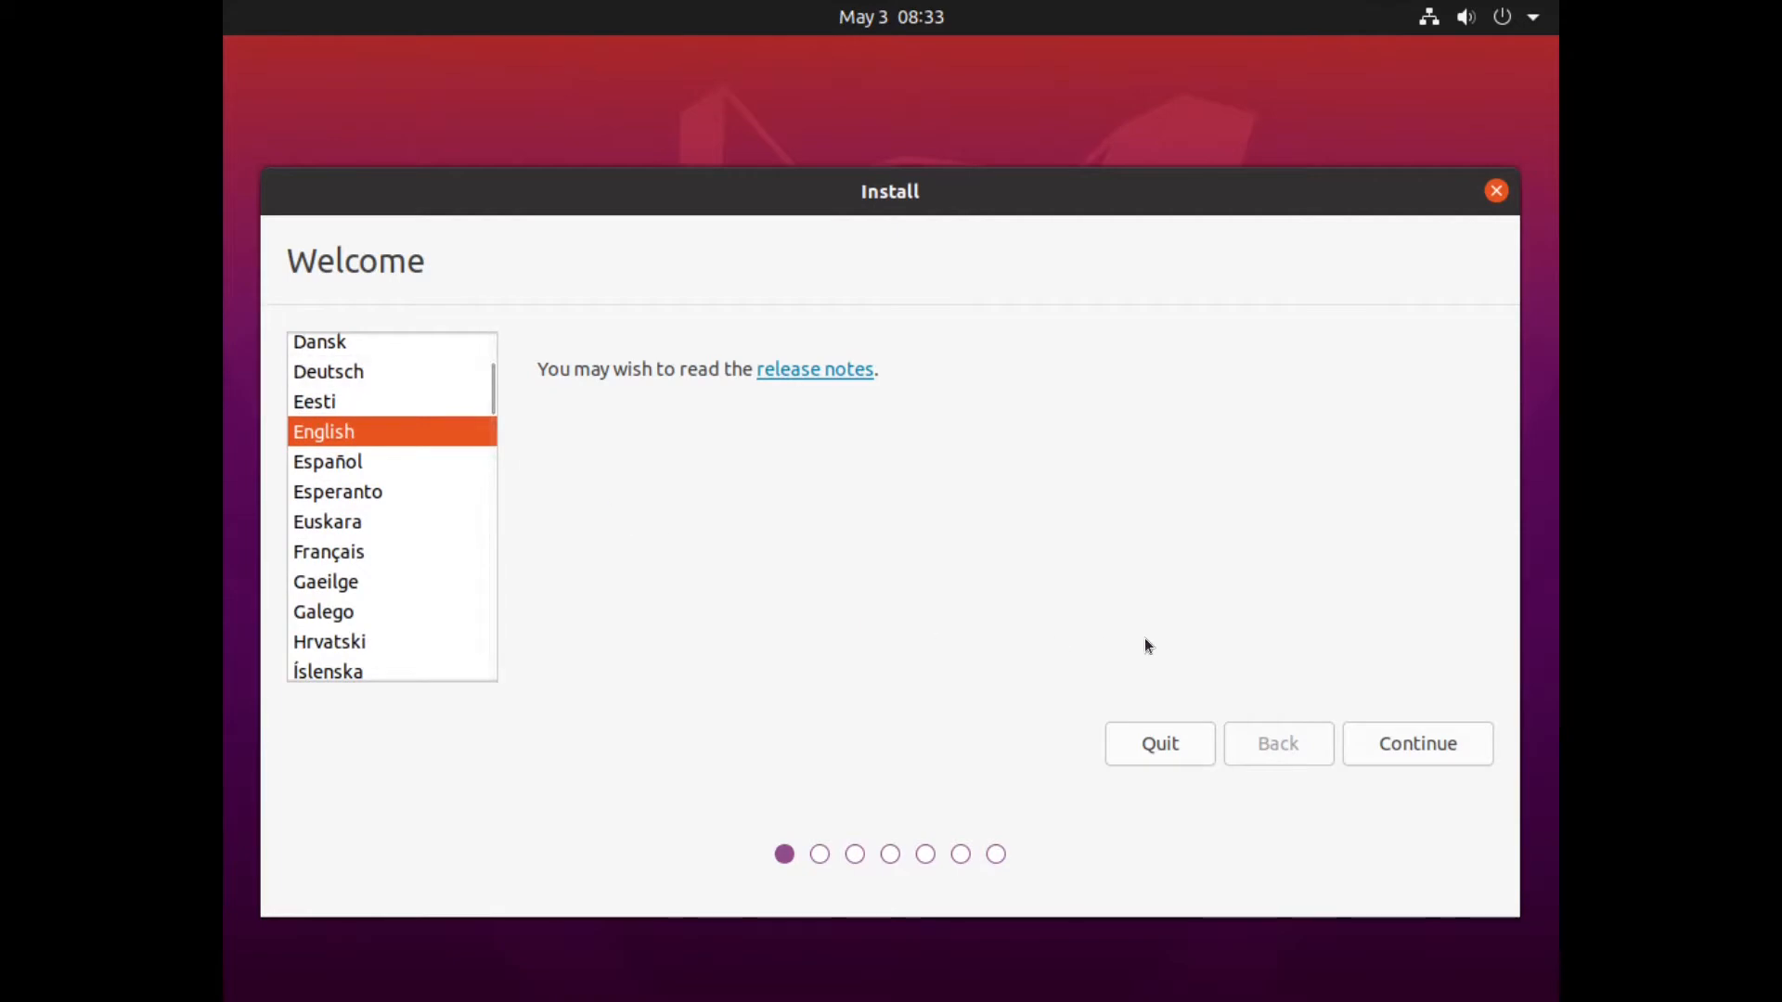
left_click(1433, 749)
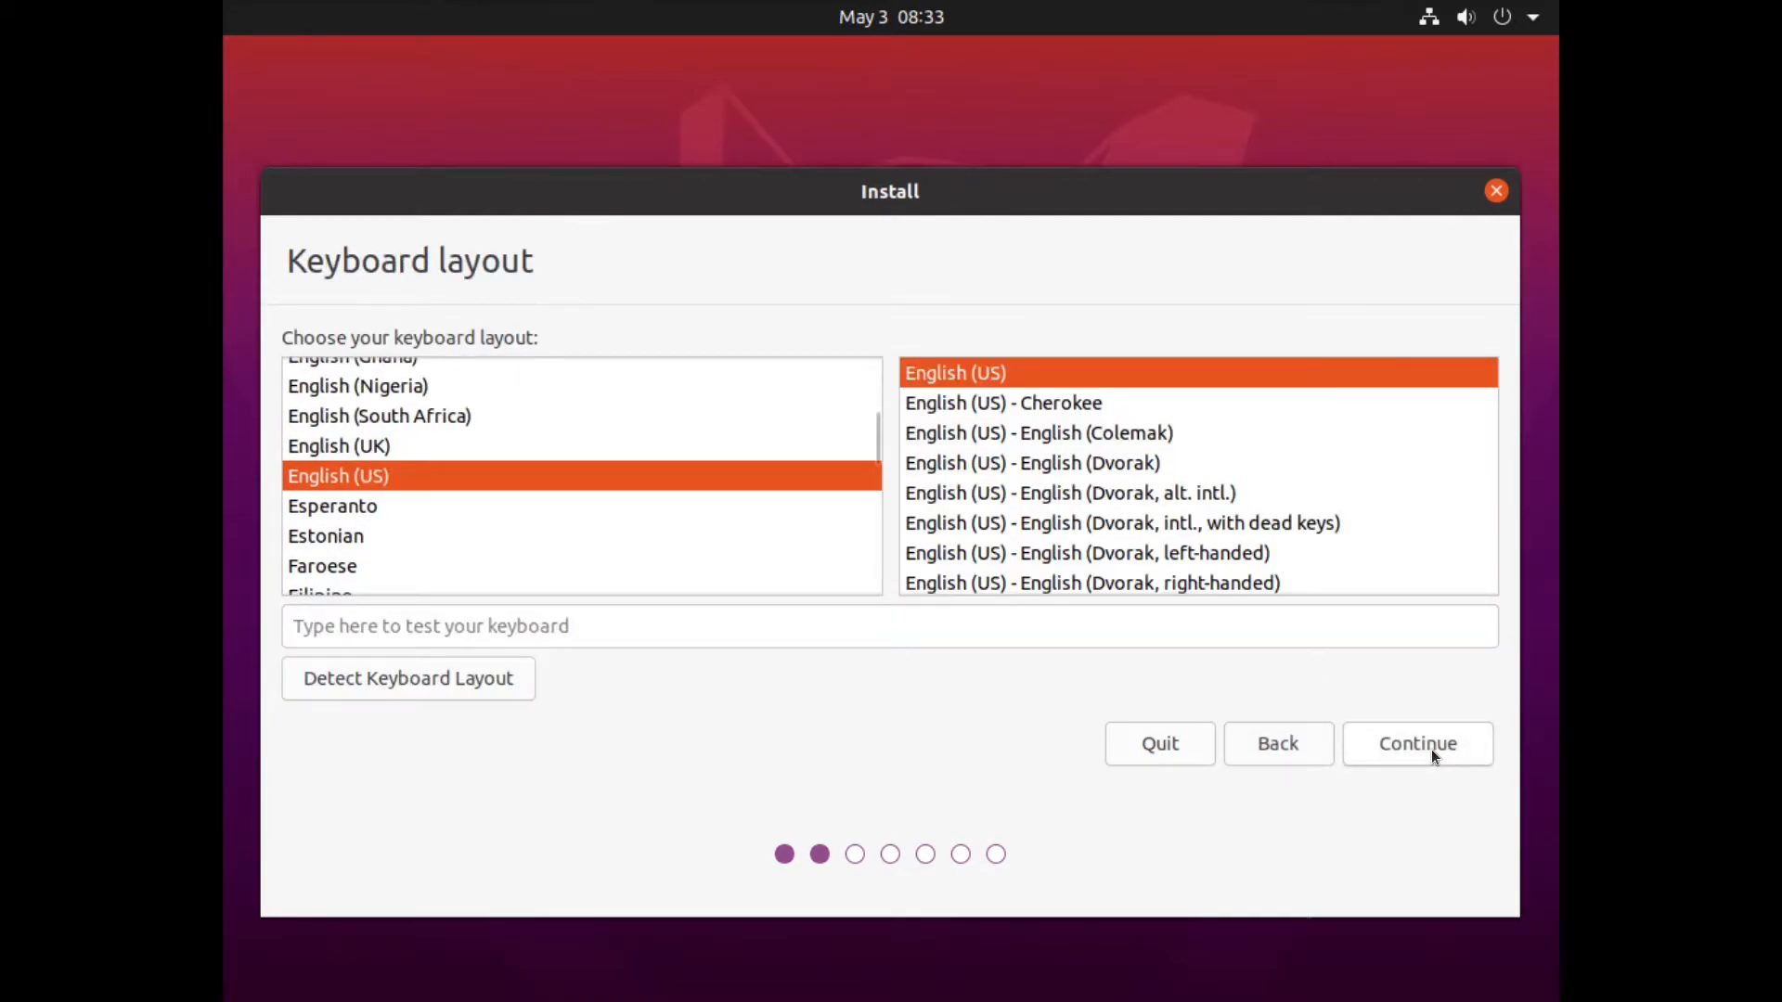
left_click(1432, 751)
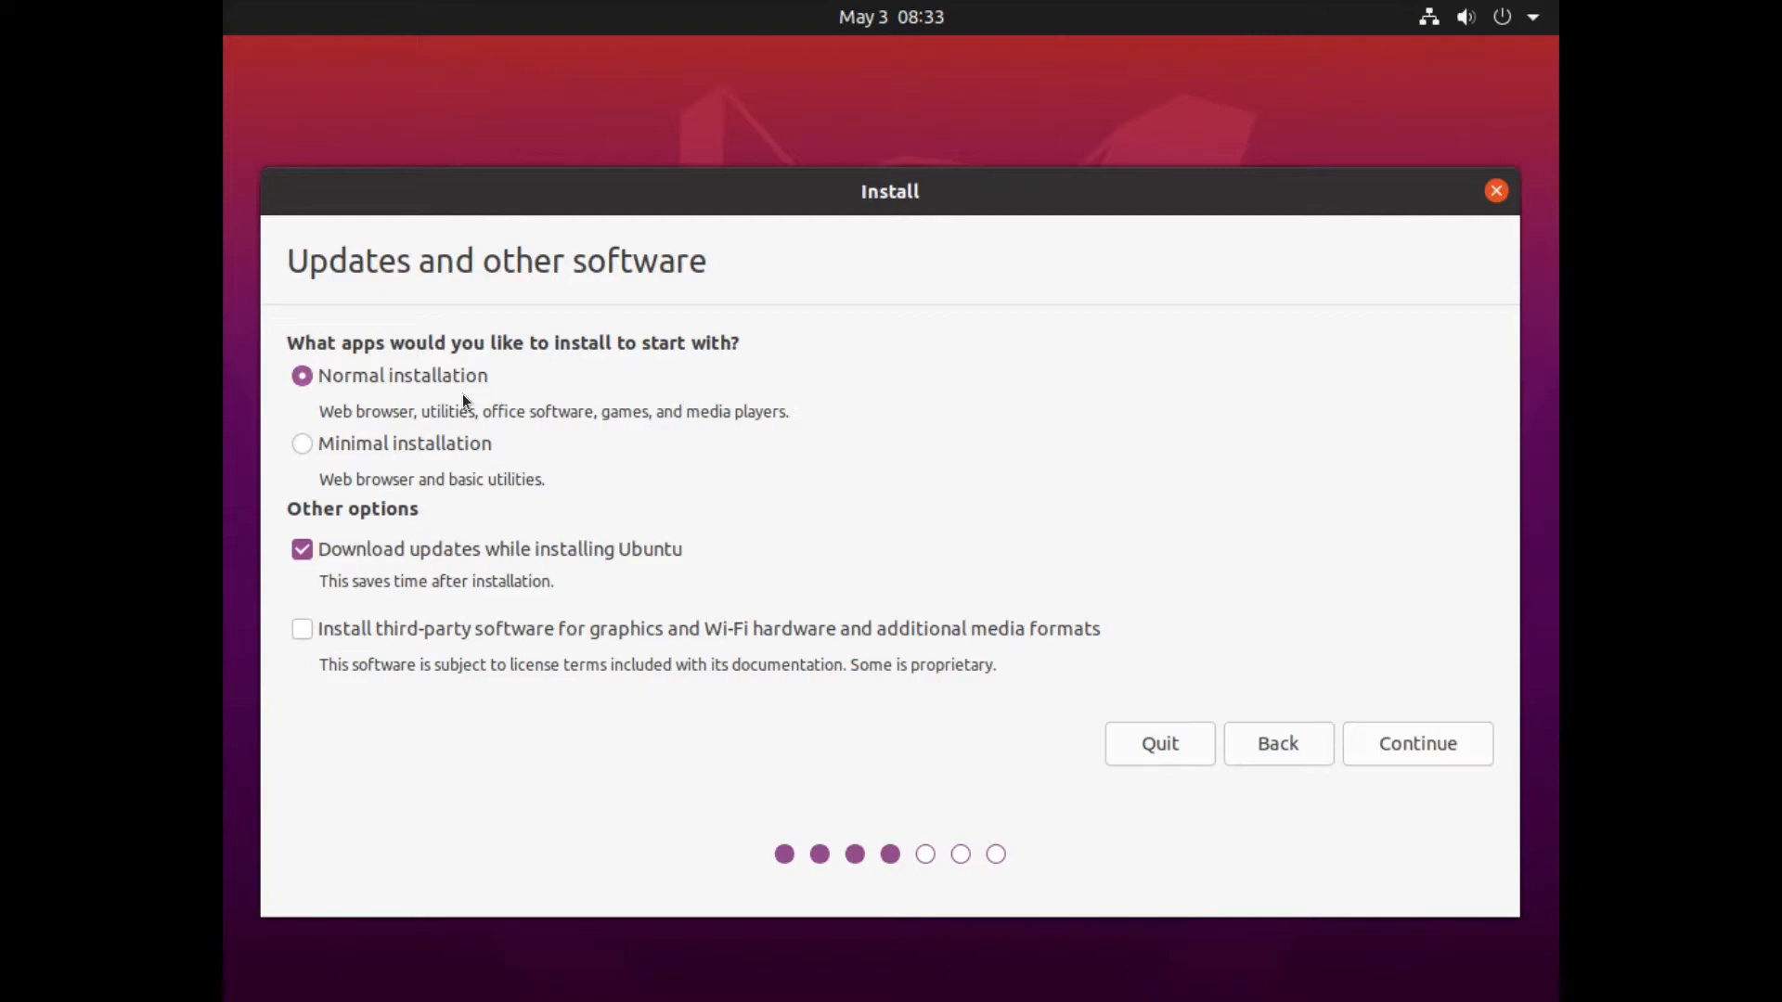
- Choose the minimal installation and install Ubuntu by erasing the virtual disk, writing the changes to disk
left_click(298, 447)
left_click(1372, 744)
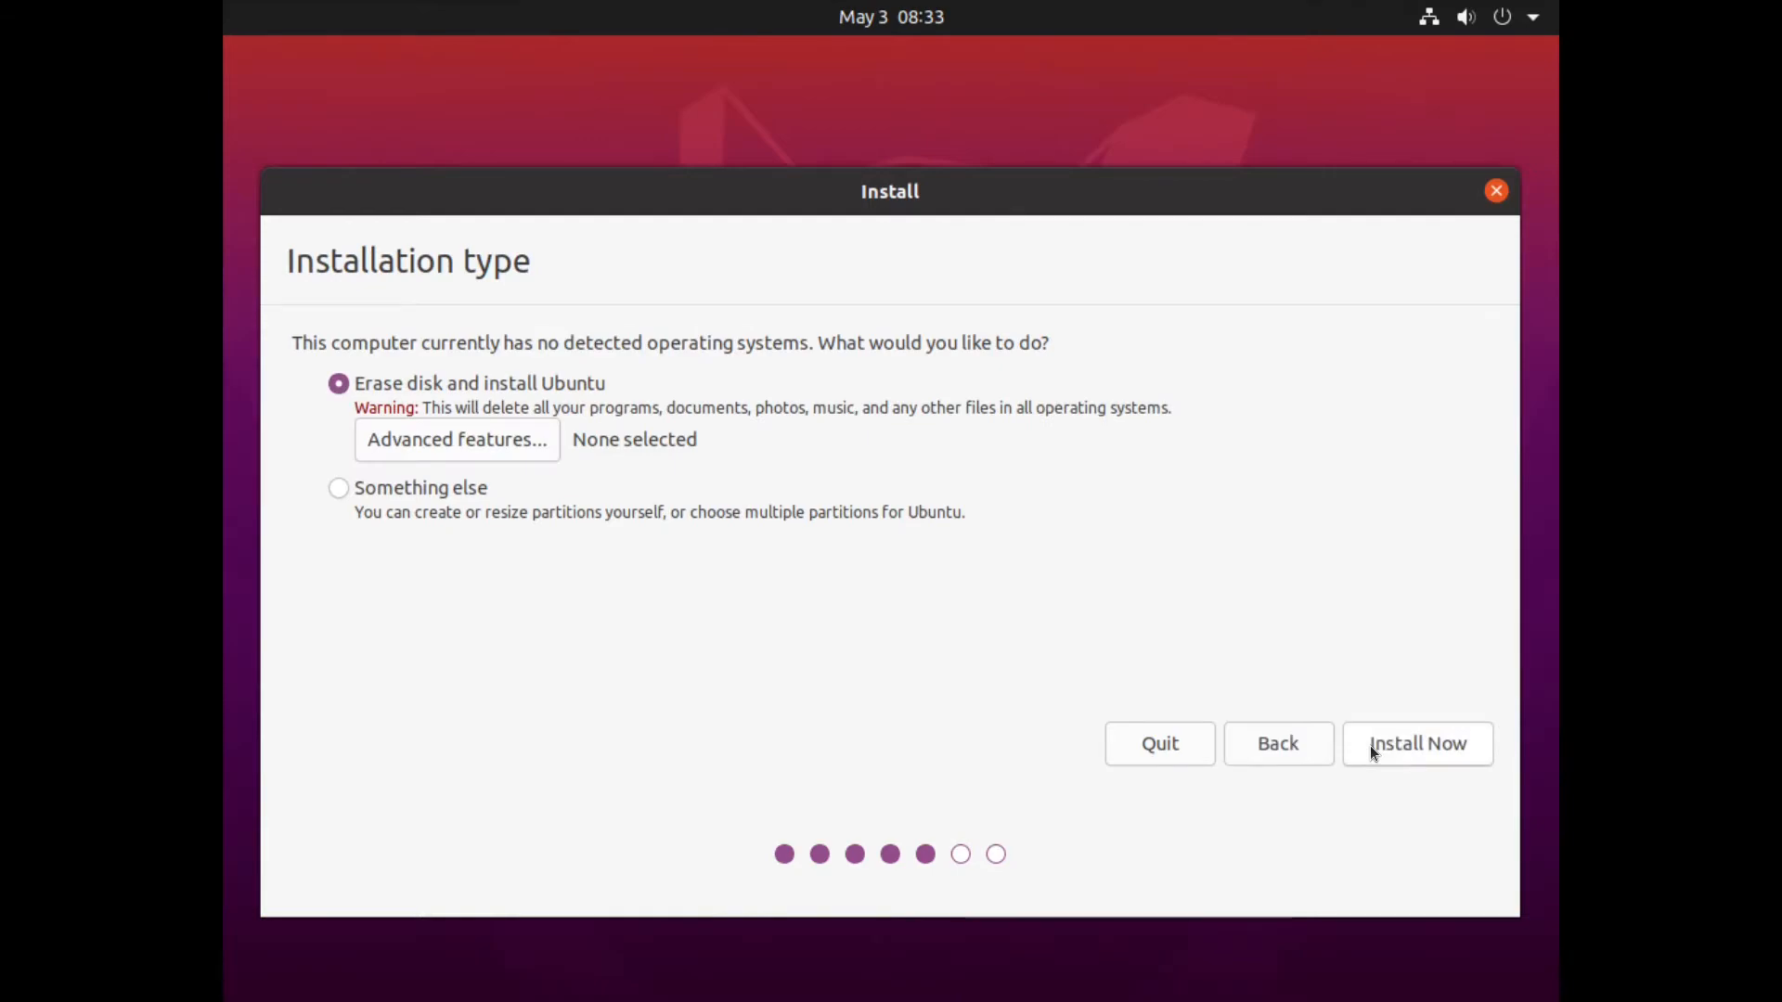
left_click(1370, 745)
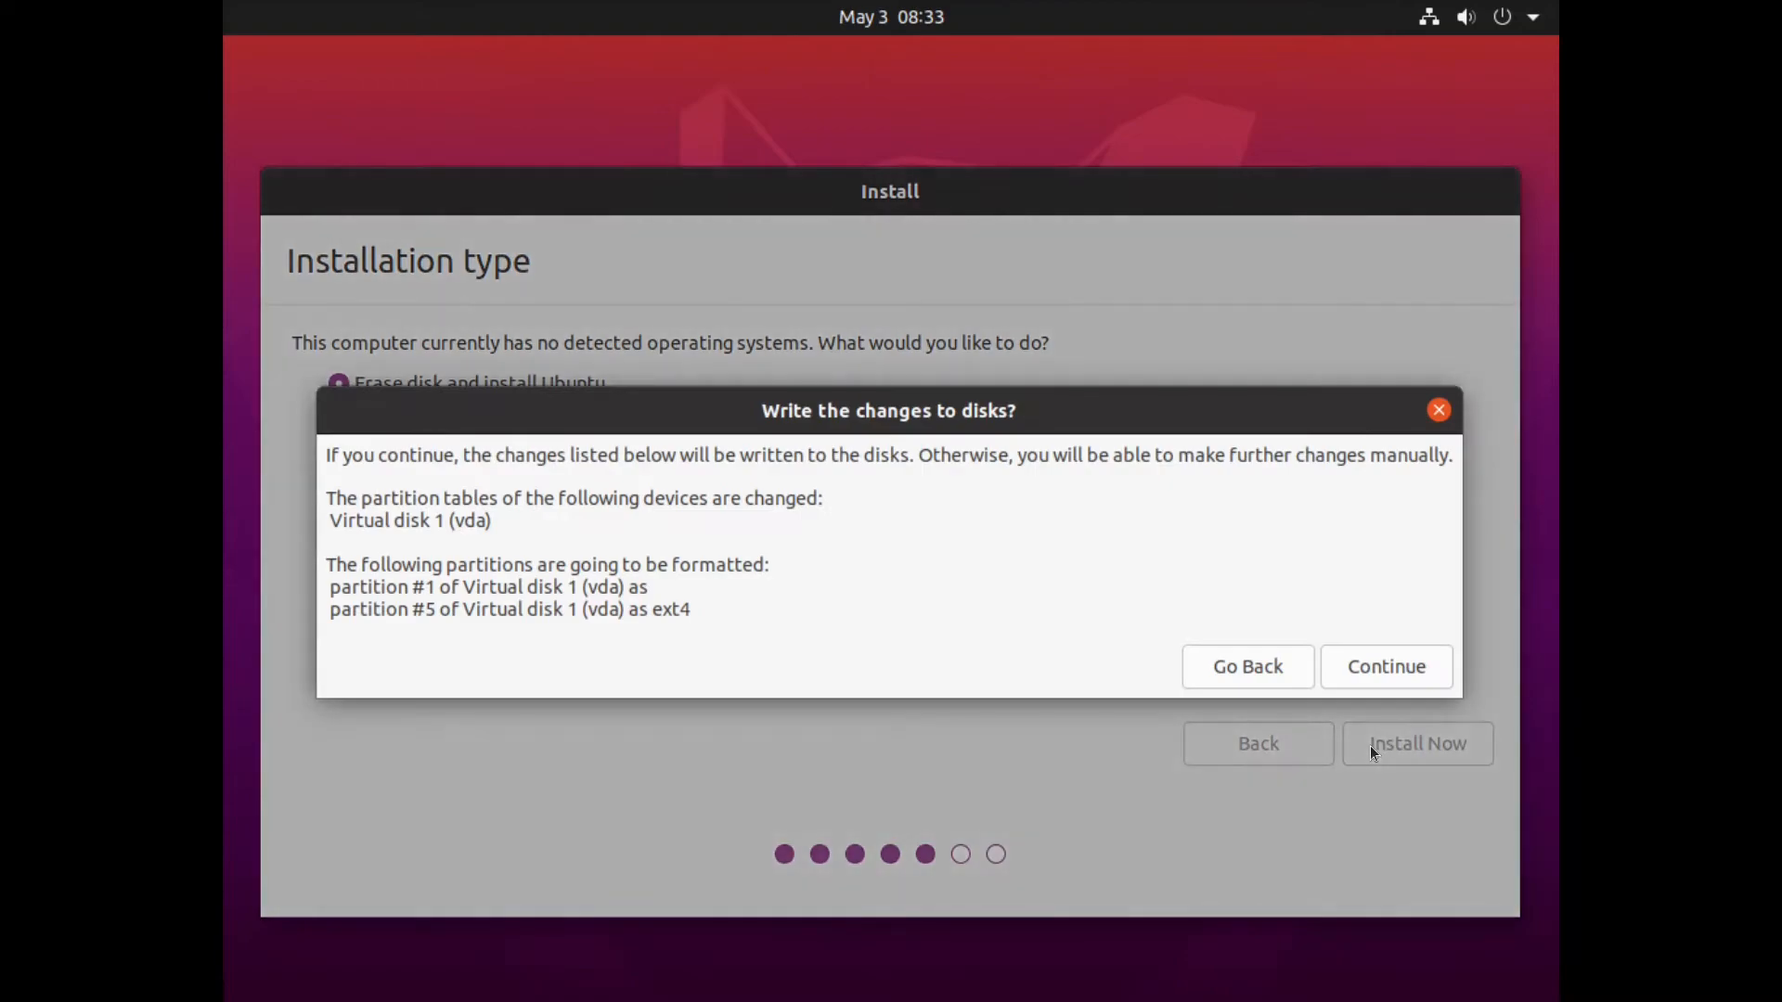
left_click(1366, 675)
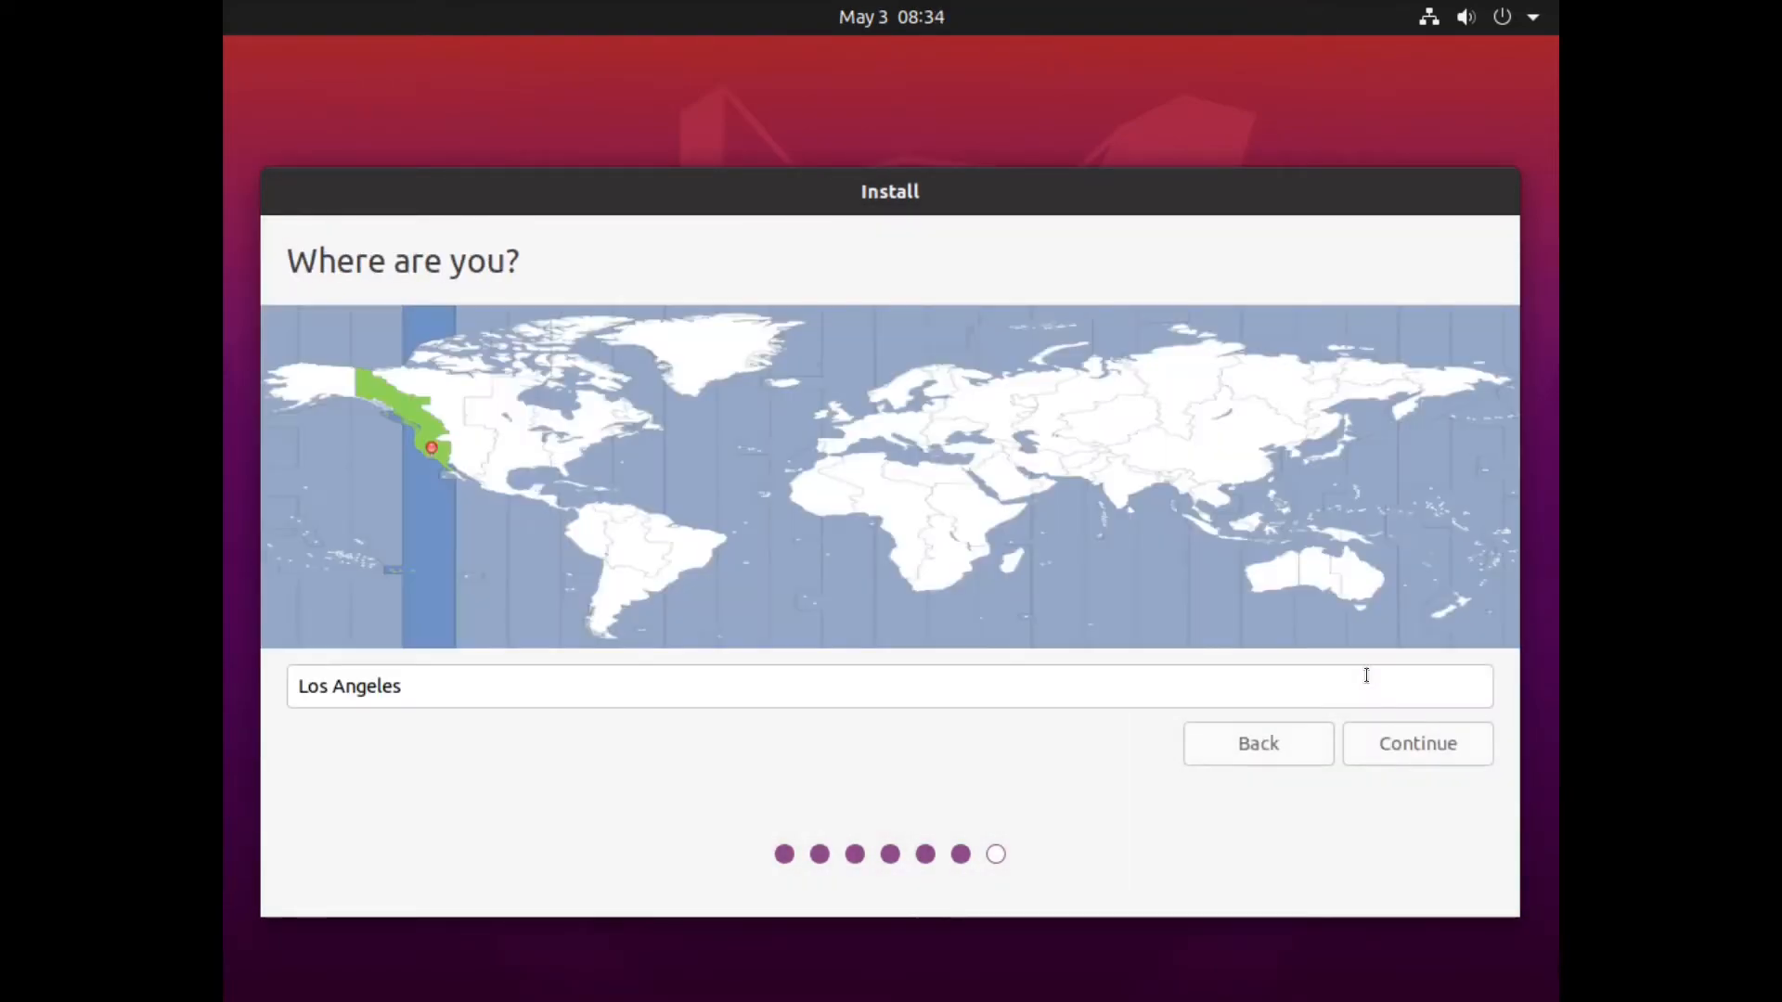
- Accept the Los Angeles time zone, and fill in the account holder's name and DigiHow as the computer name
left_click(1411, 750)
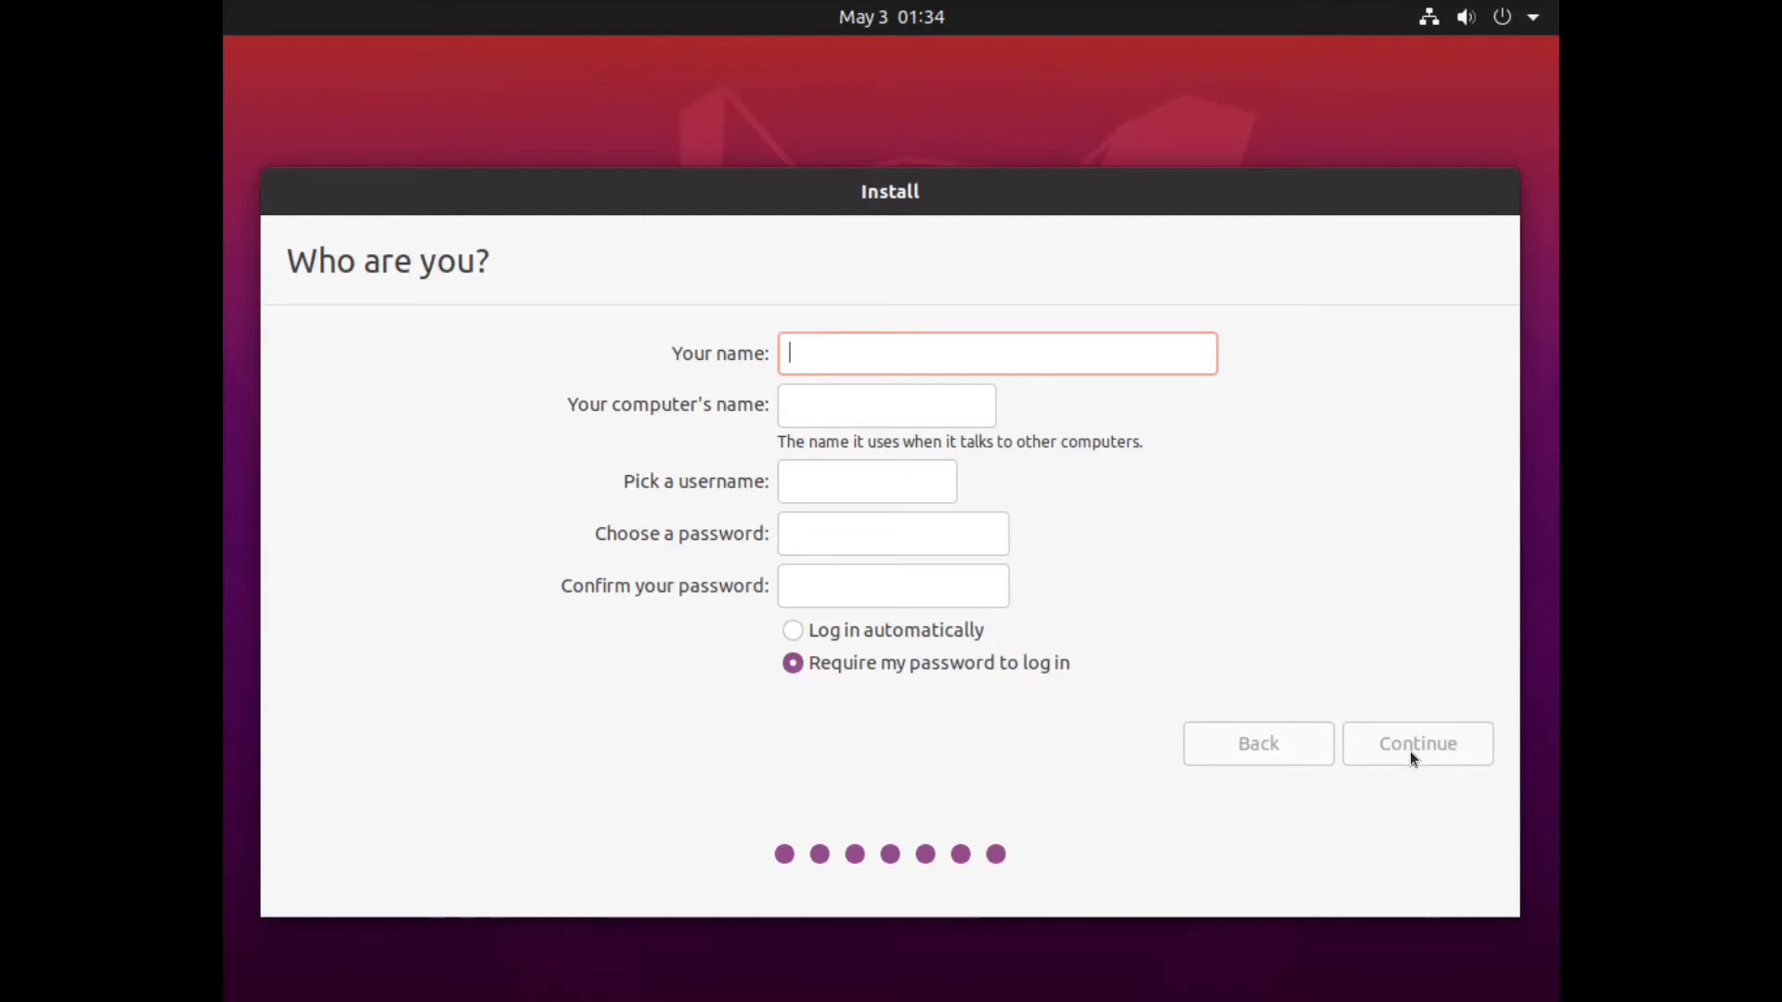
type("dra")
key("Tab")
type("Dg")
key("BackSpace")
type("igiHow")
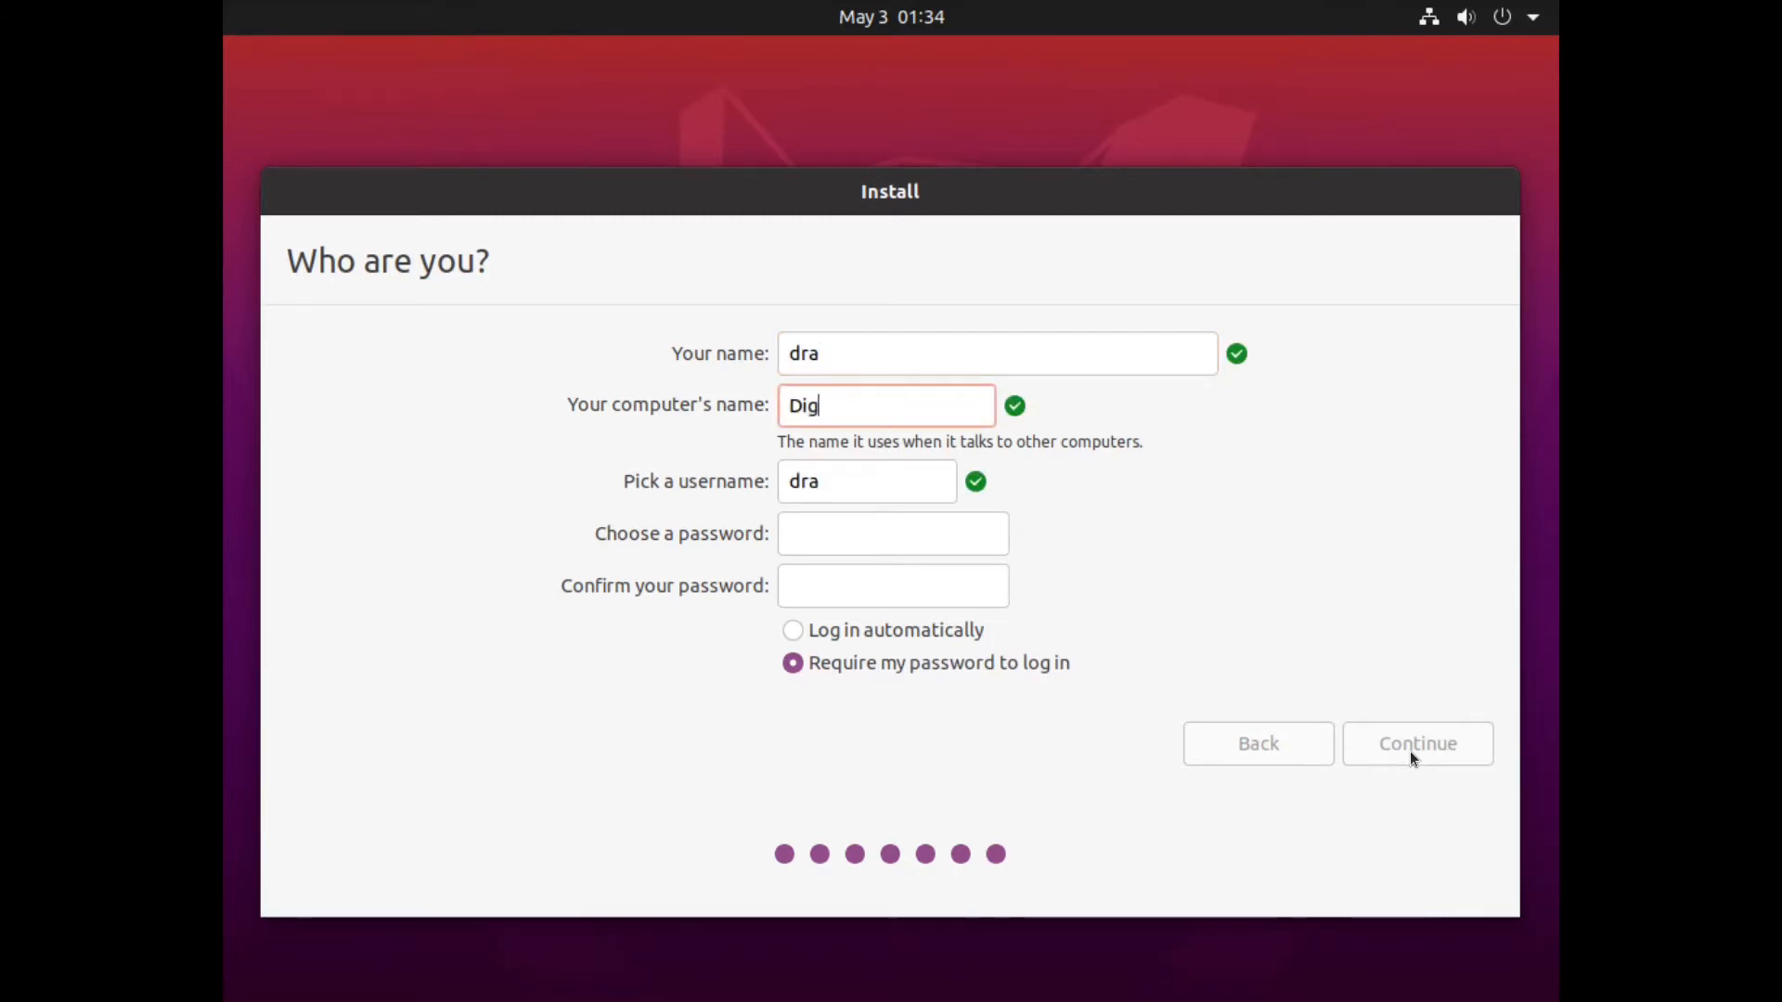
key("Tab")
key("Tab")
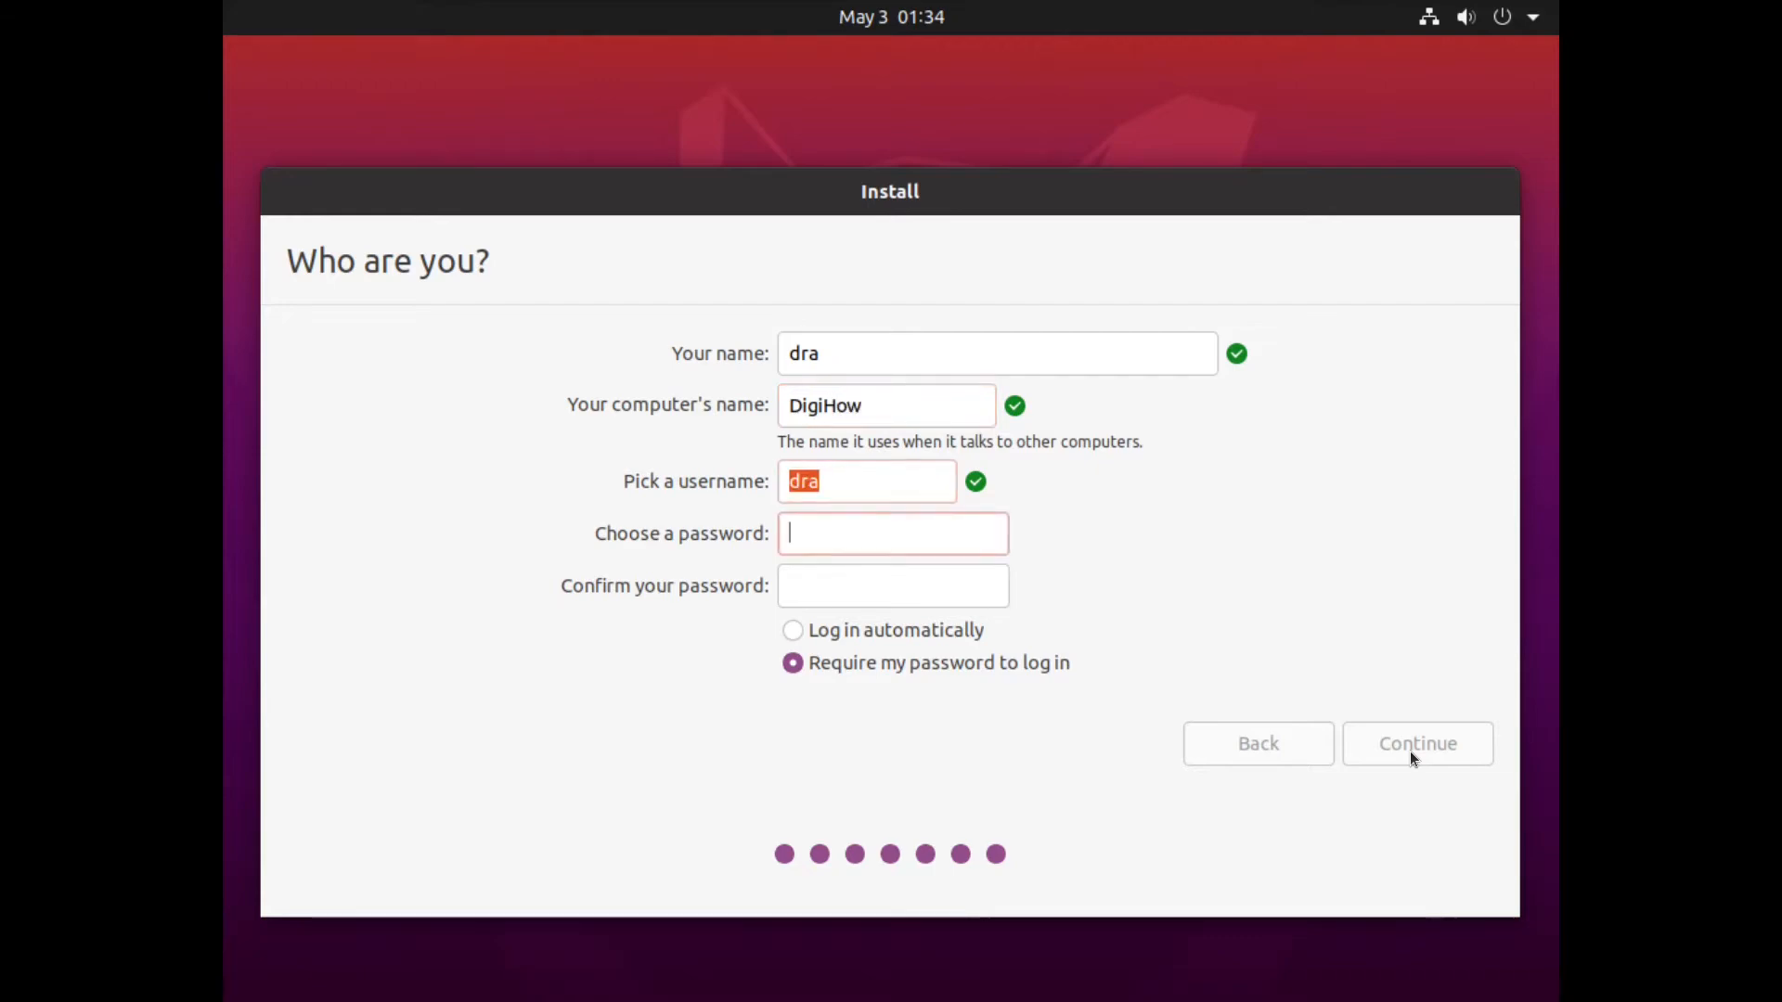
- Enter and confirm the account password, enable automatic login, and continue the installation with its progress details expanded
type("1234")
key("Tab")
type("1234")
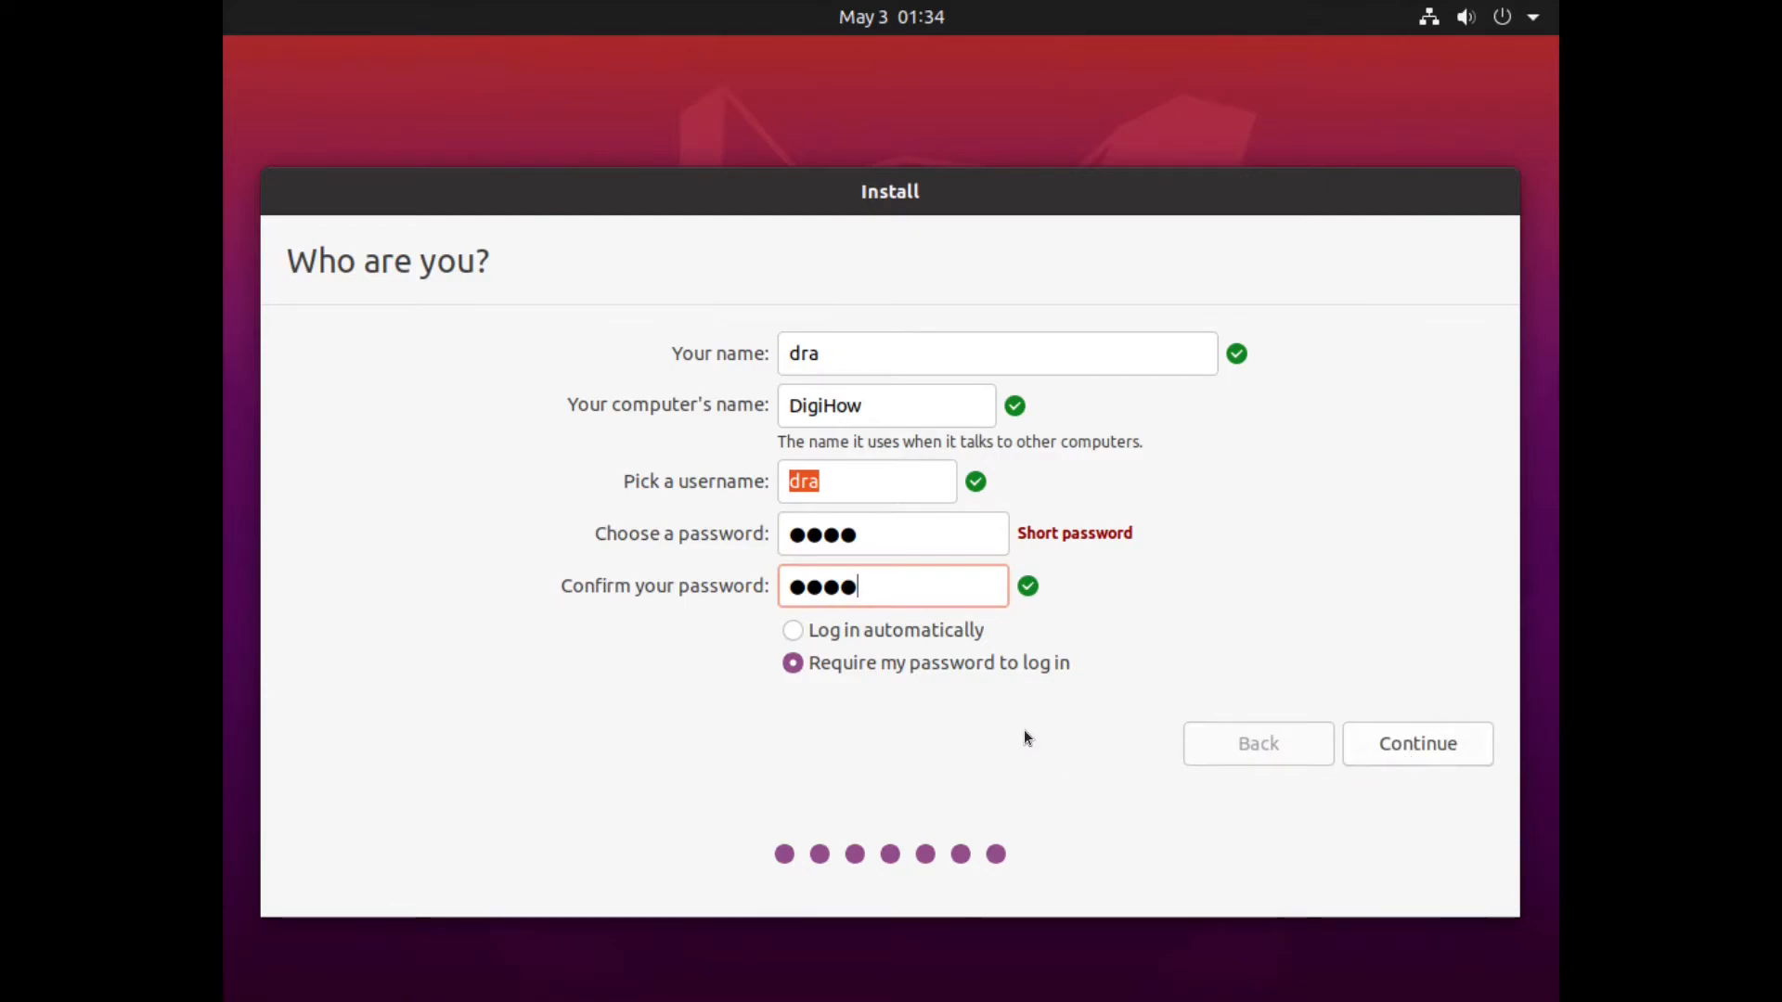
left_click(795, 631)
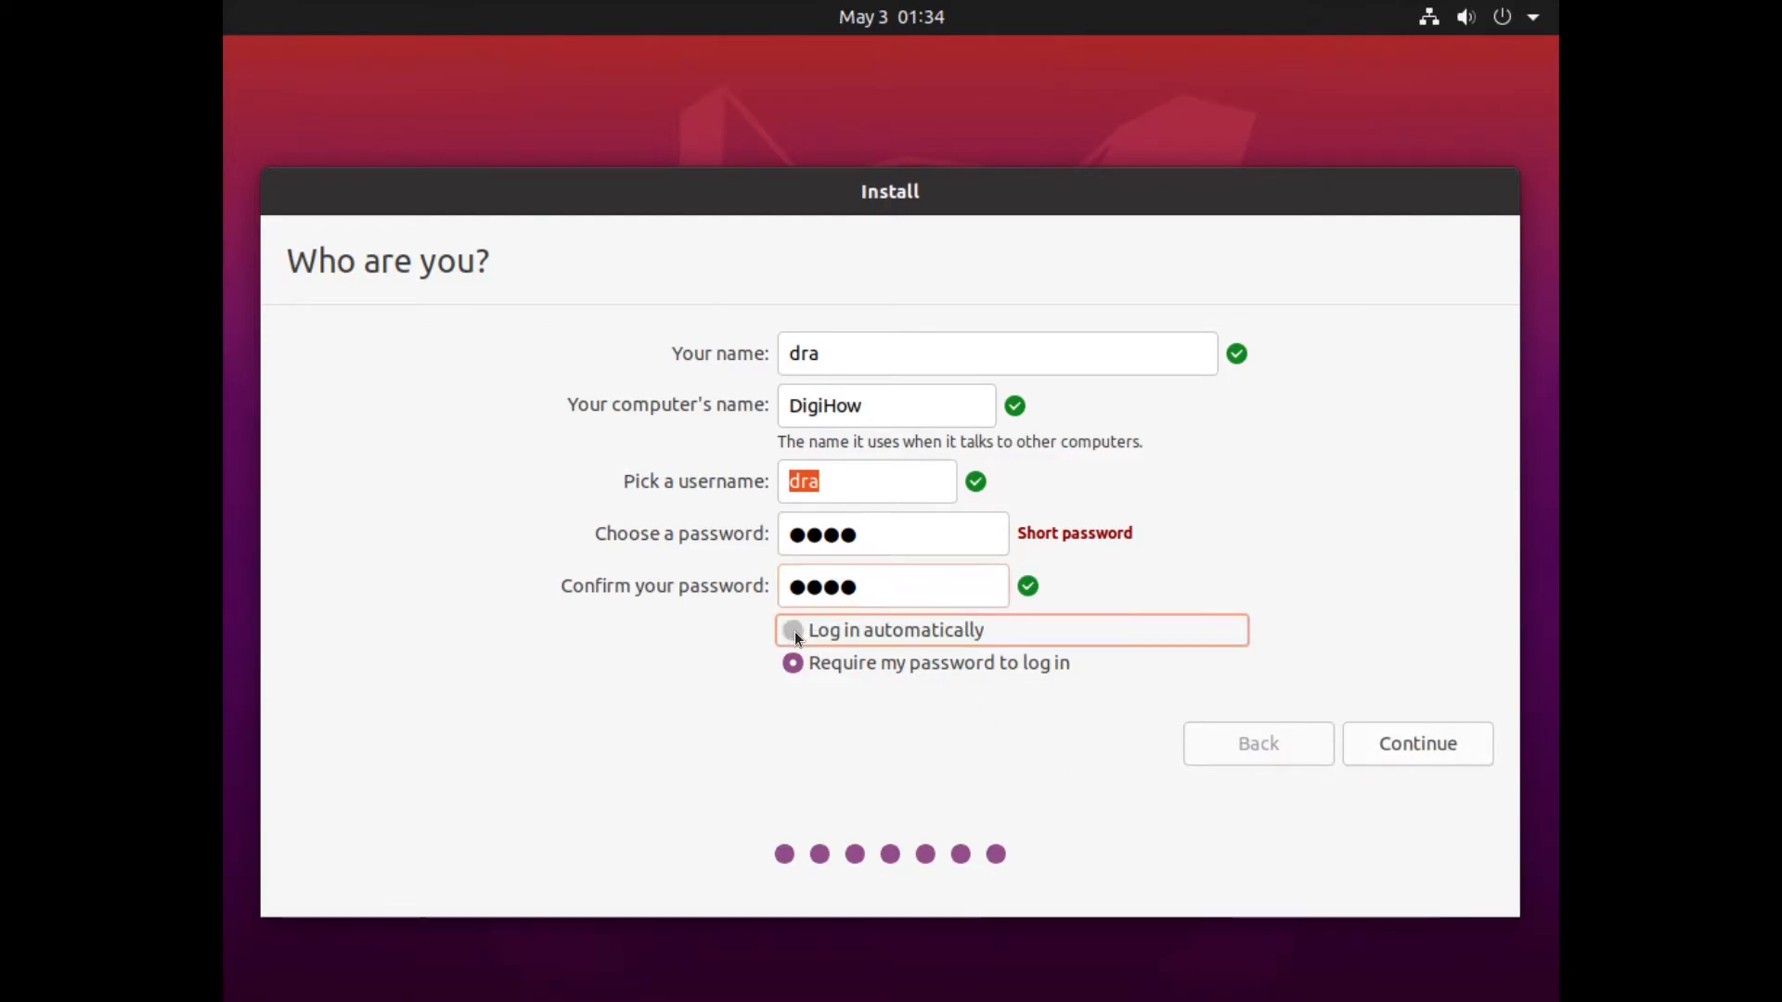
left_click(1424, 744)
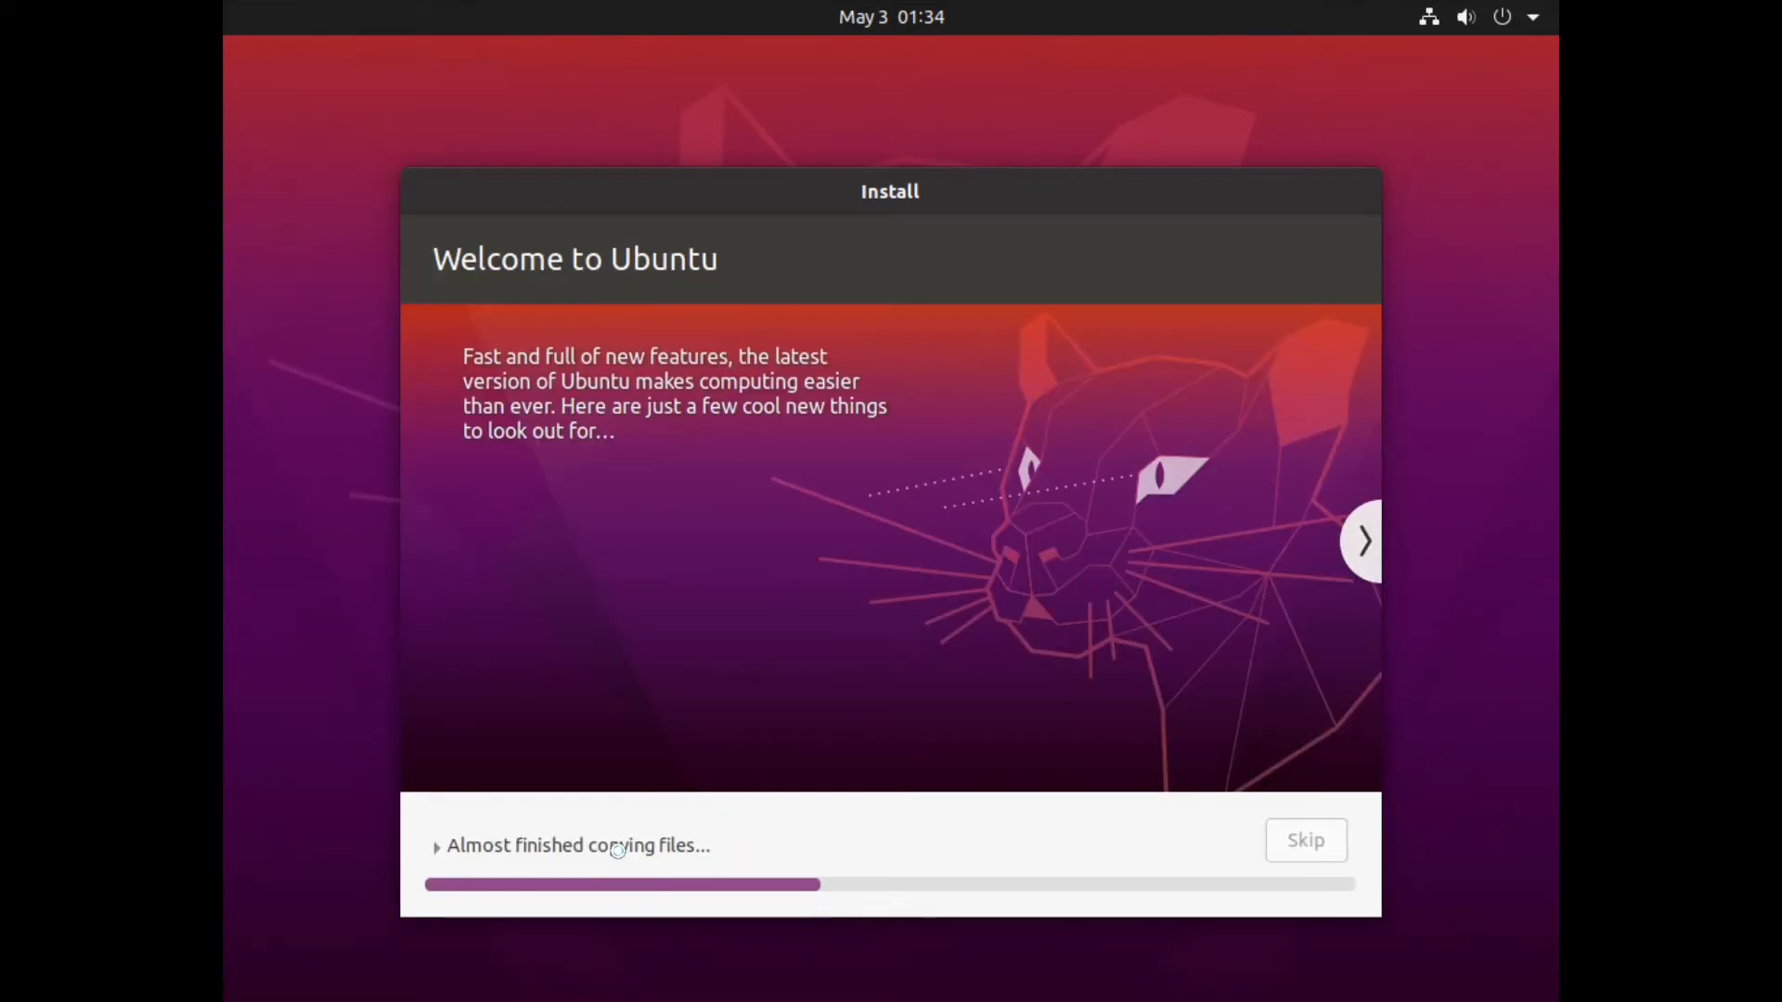
left_click(618, 850)
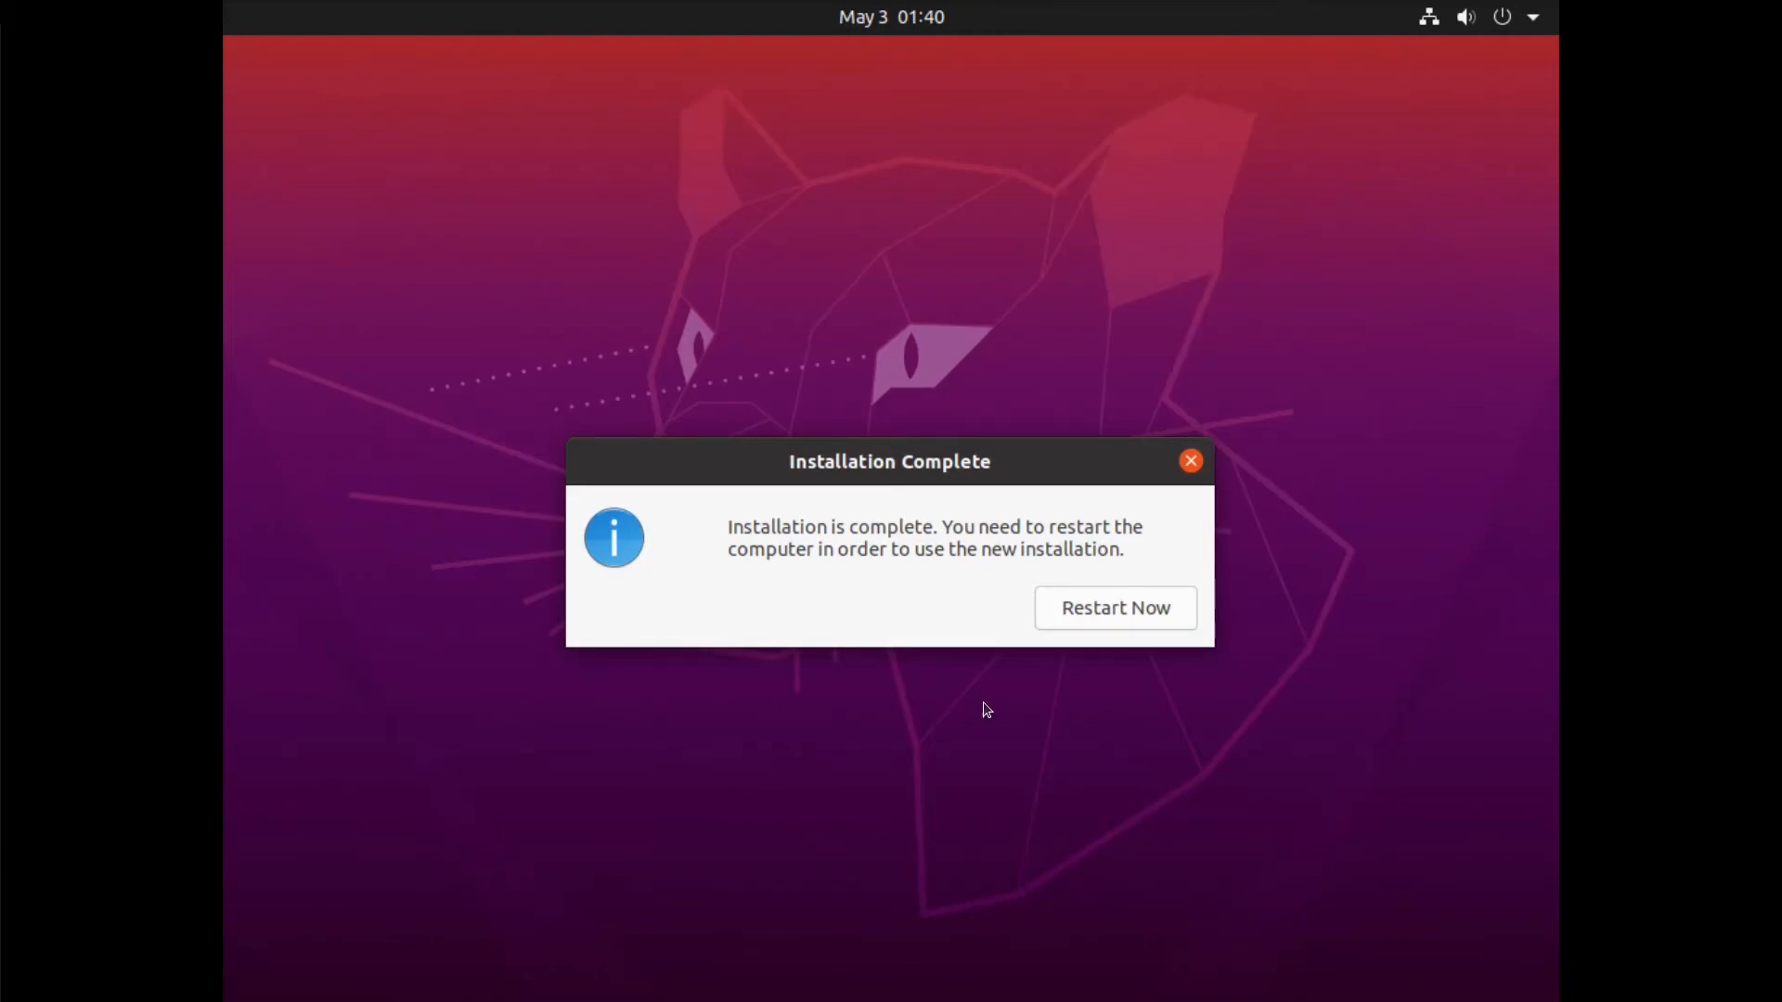
- Restart the virtual machine into the new Ubuntu installation and show its console in full screen
left_click(1075, 617)
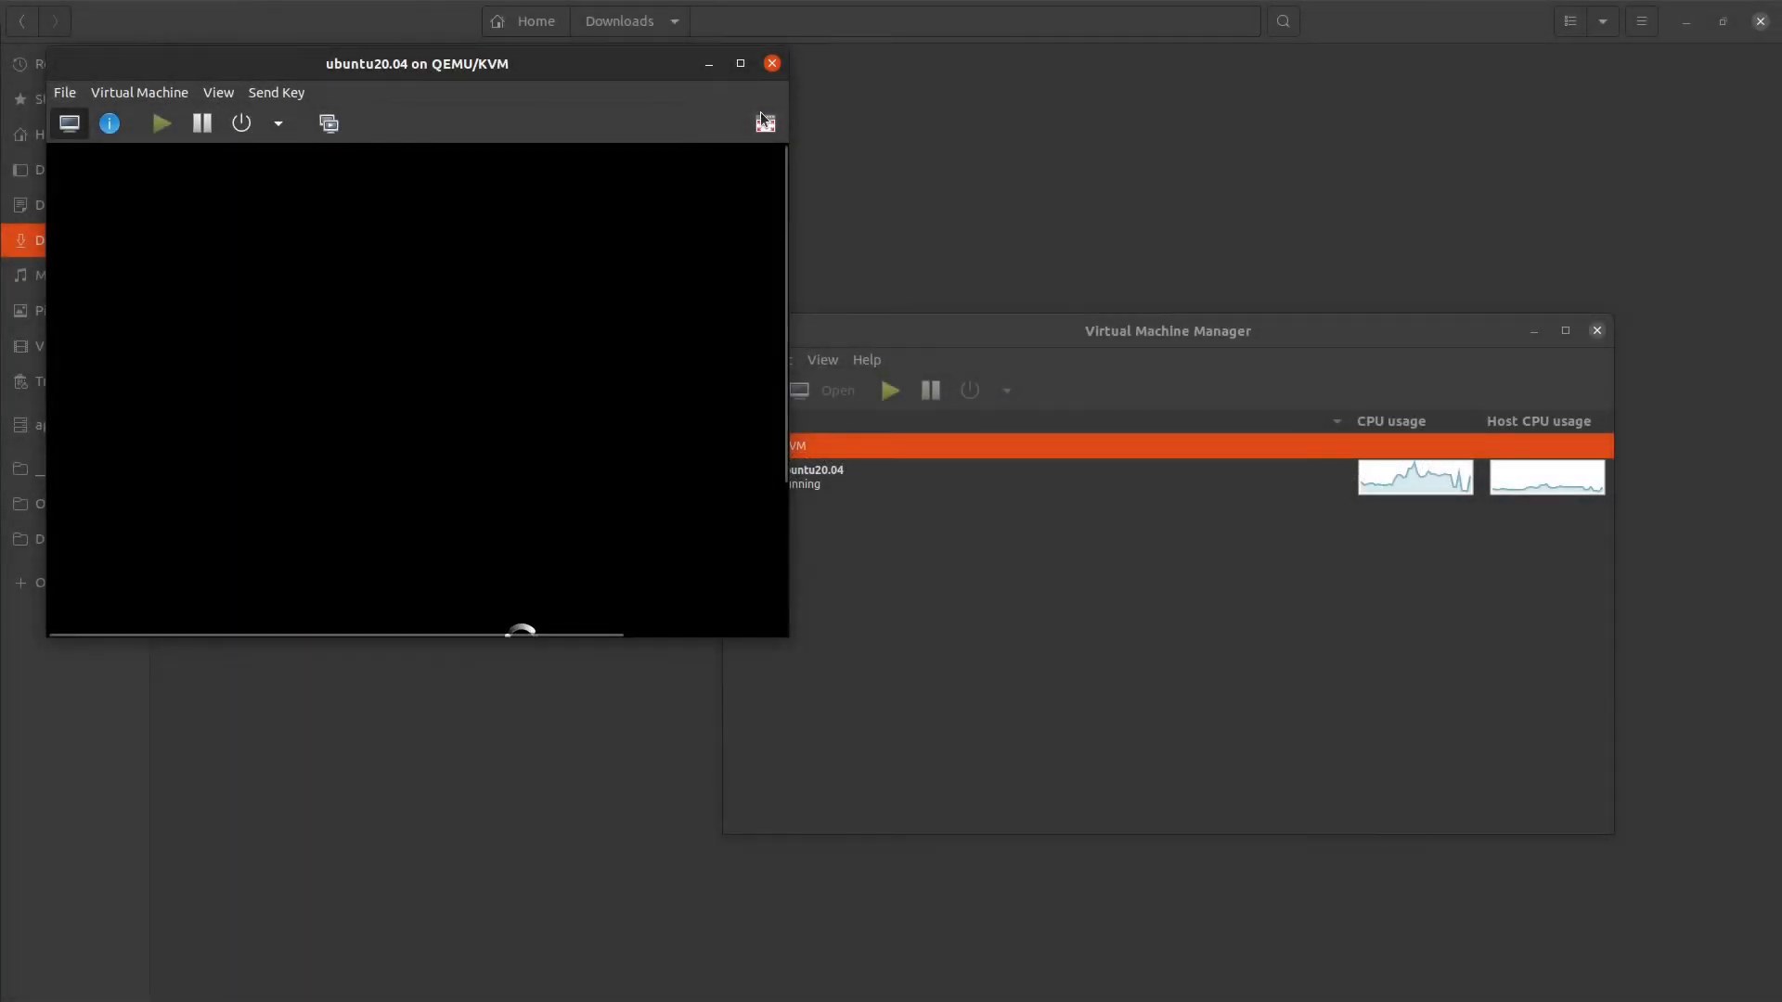
left_click(765, 122)
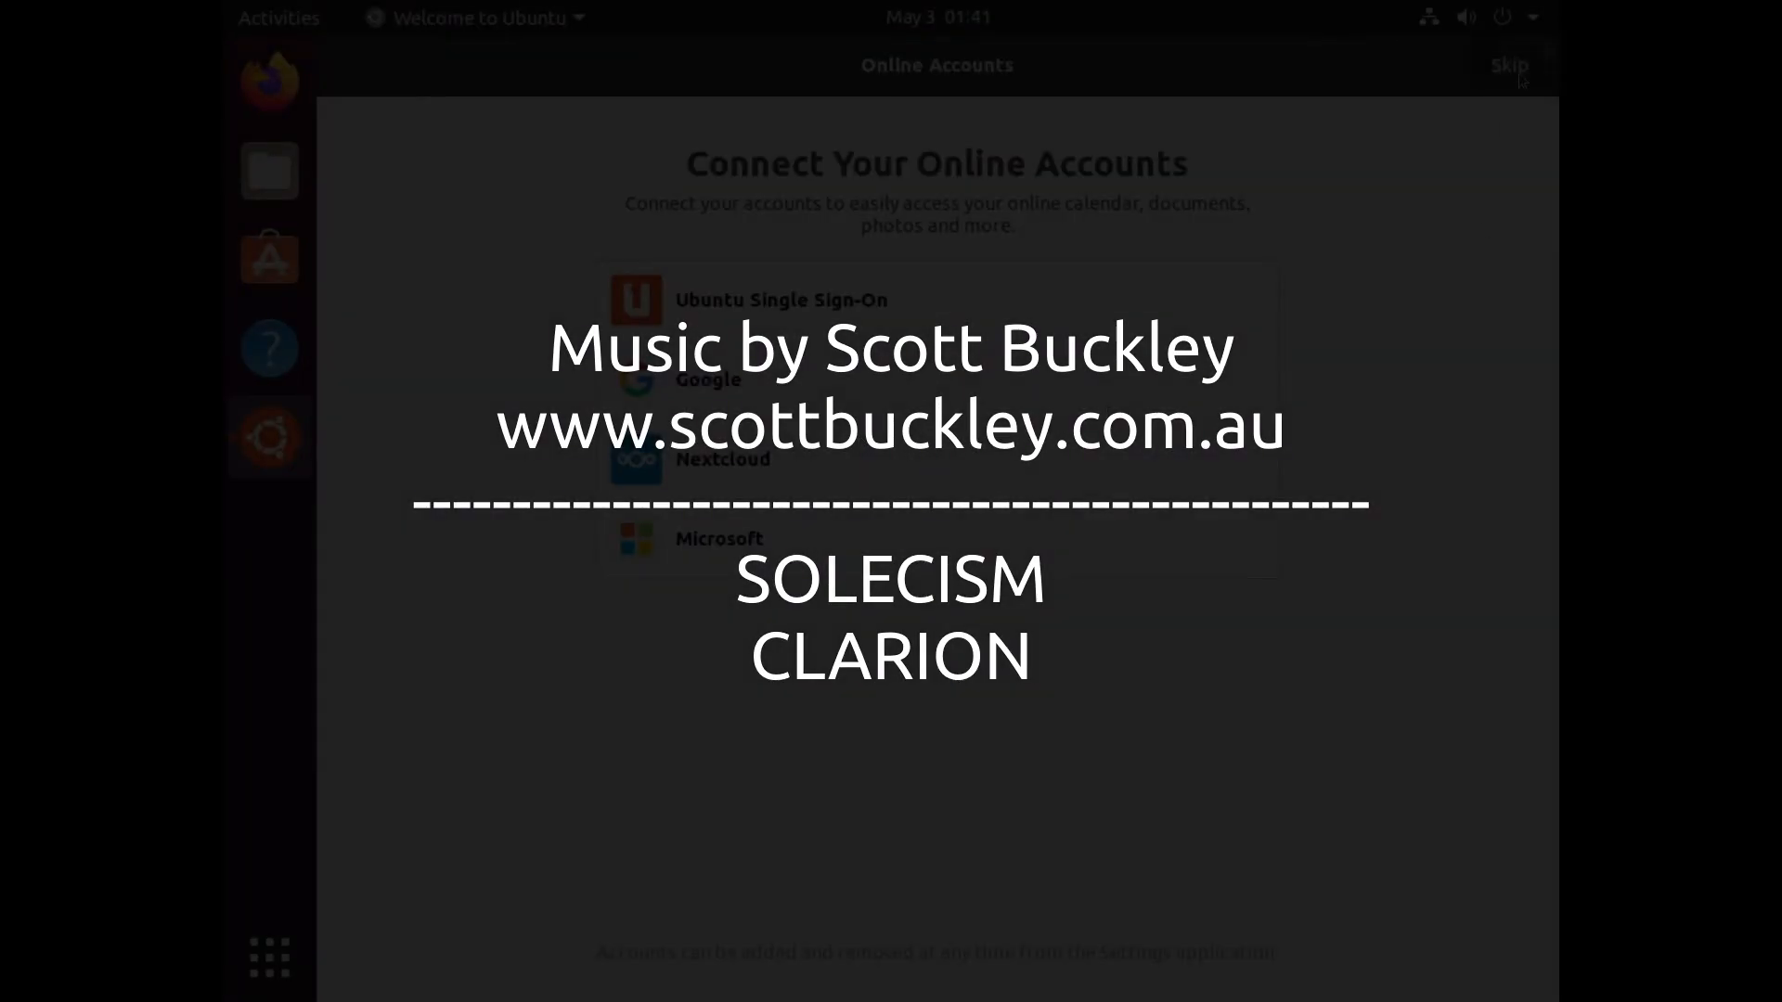
- Go through Ubuntu's first-run welcome screens to reach the desktop
left_click(1519, 74)
left_click(1519, 74)
left_click(709, 513)
left_click(1513, 70)
left_click(1513, 70)
left_click(1513, 70)
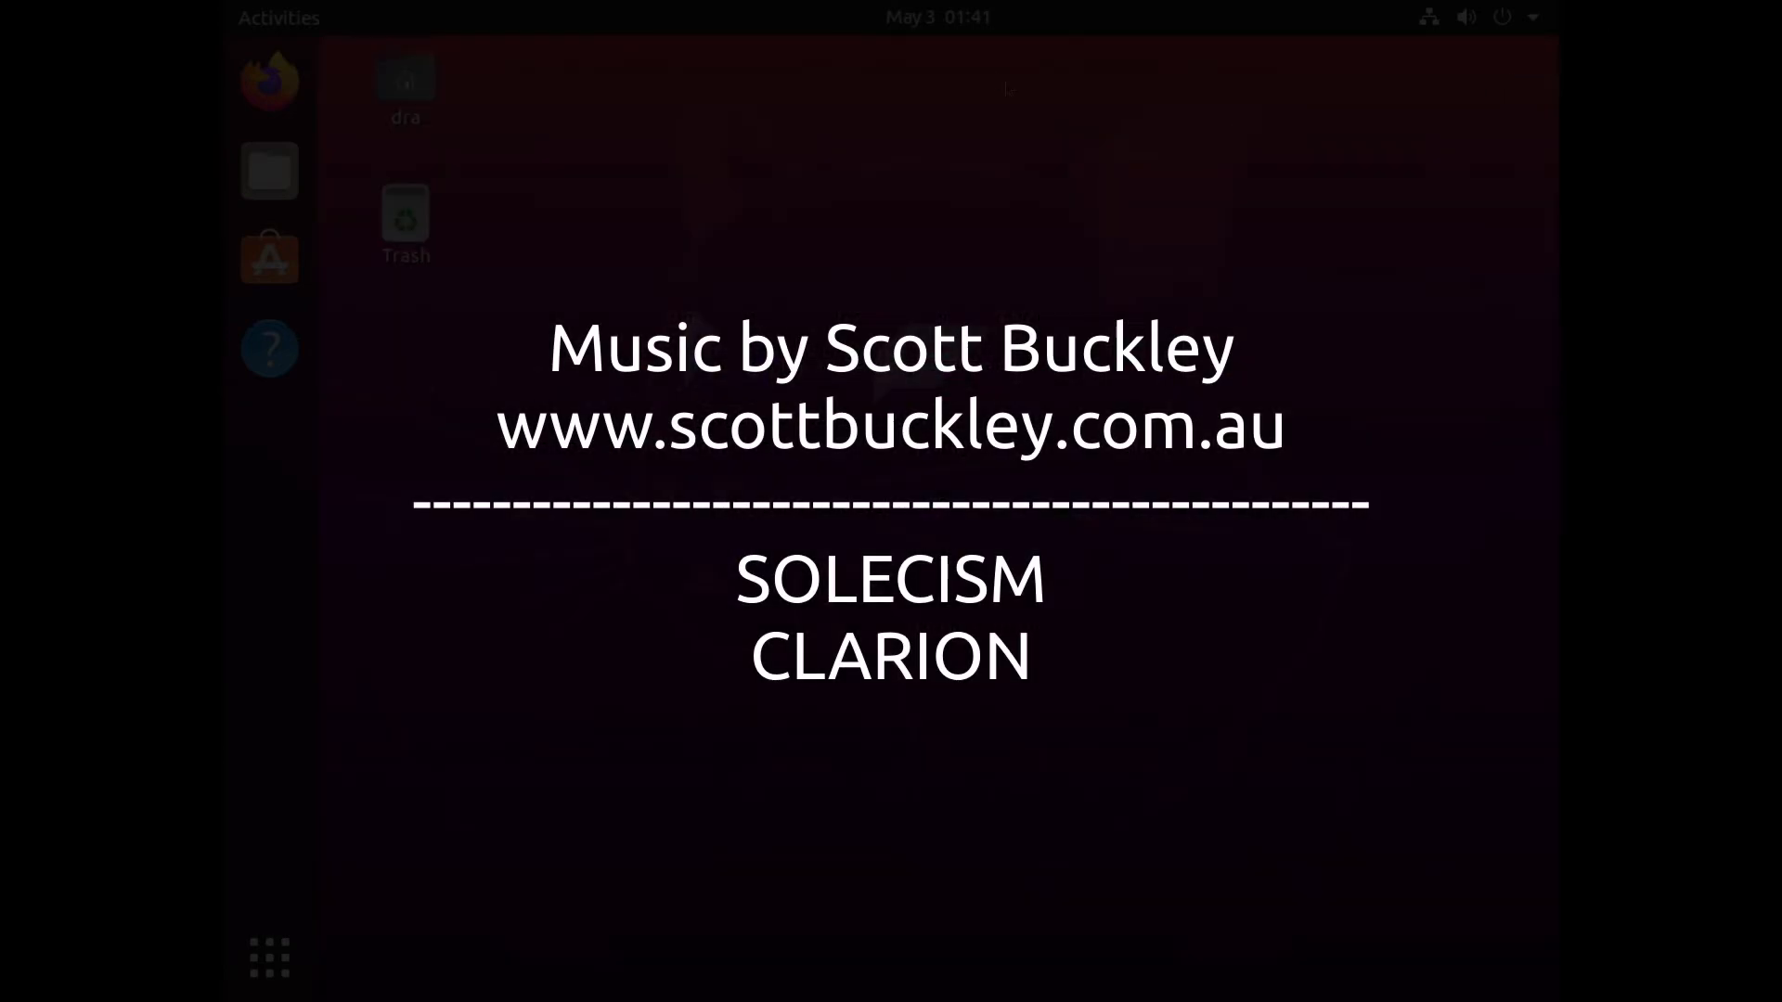
- Leave full screen and resize the console window to fit the virtual machine's display, repositioning it on the host desktop
left_click(873, 21)
left_click_drag(640, 73, 952, 174)
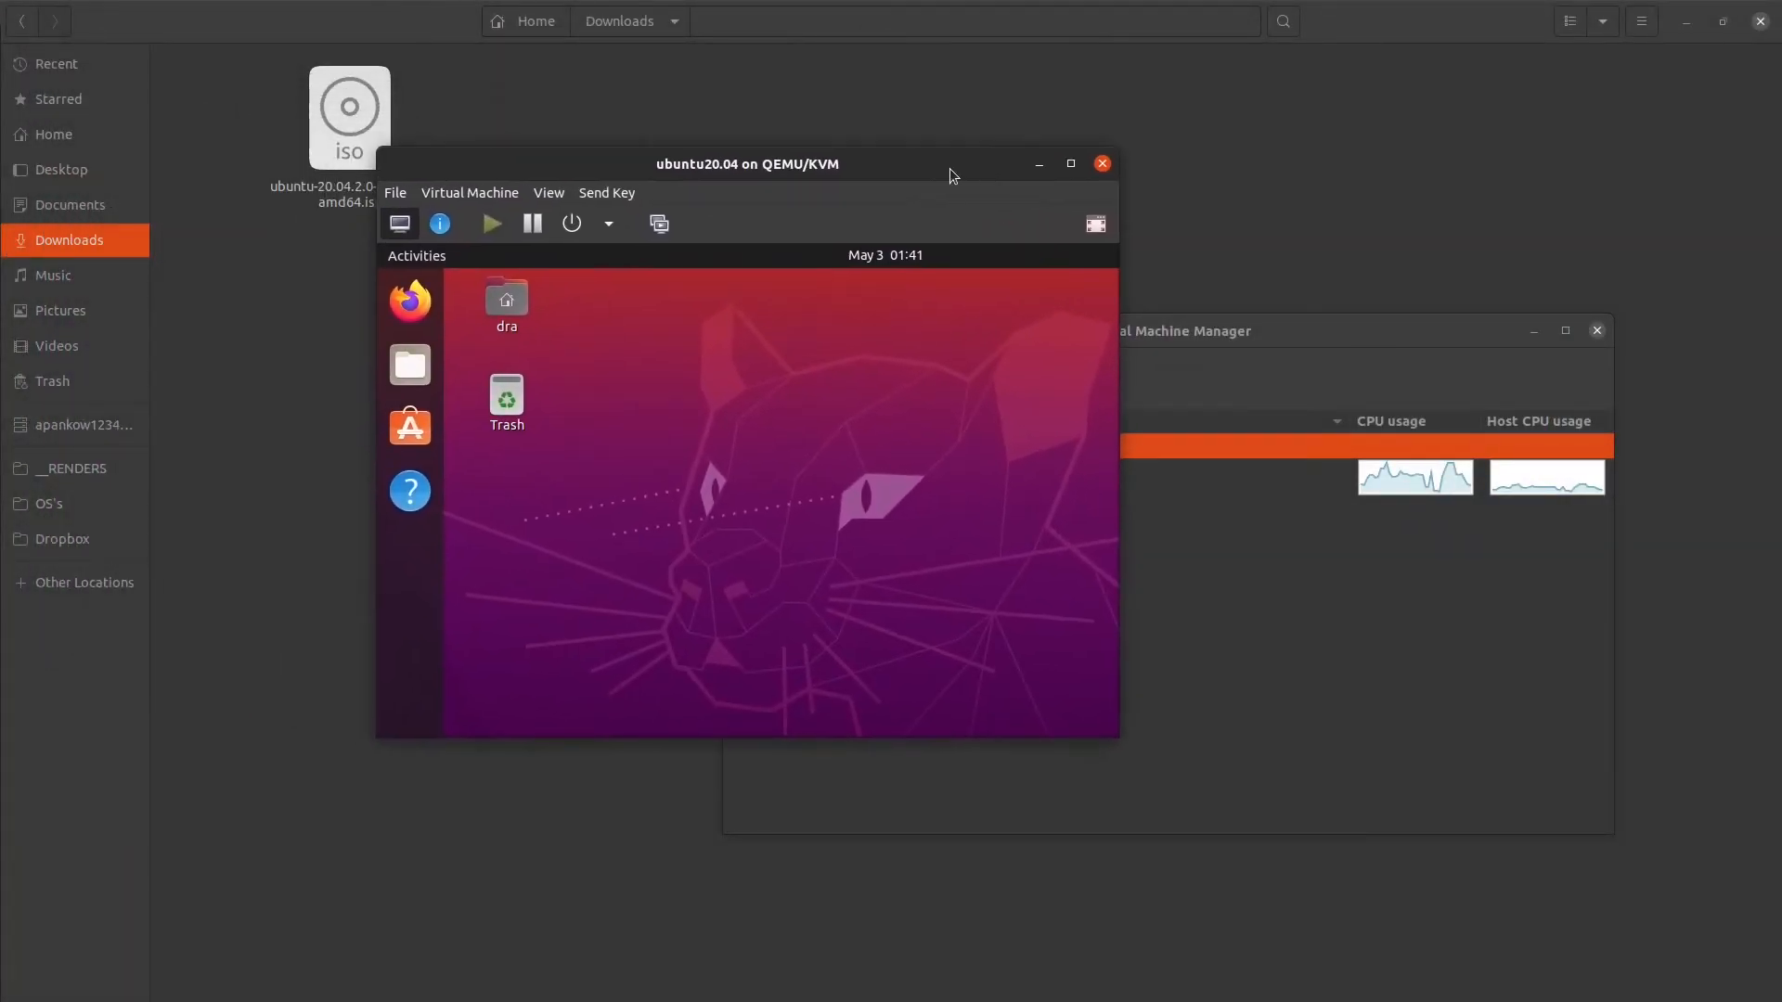
left_click(548, 195)
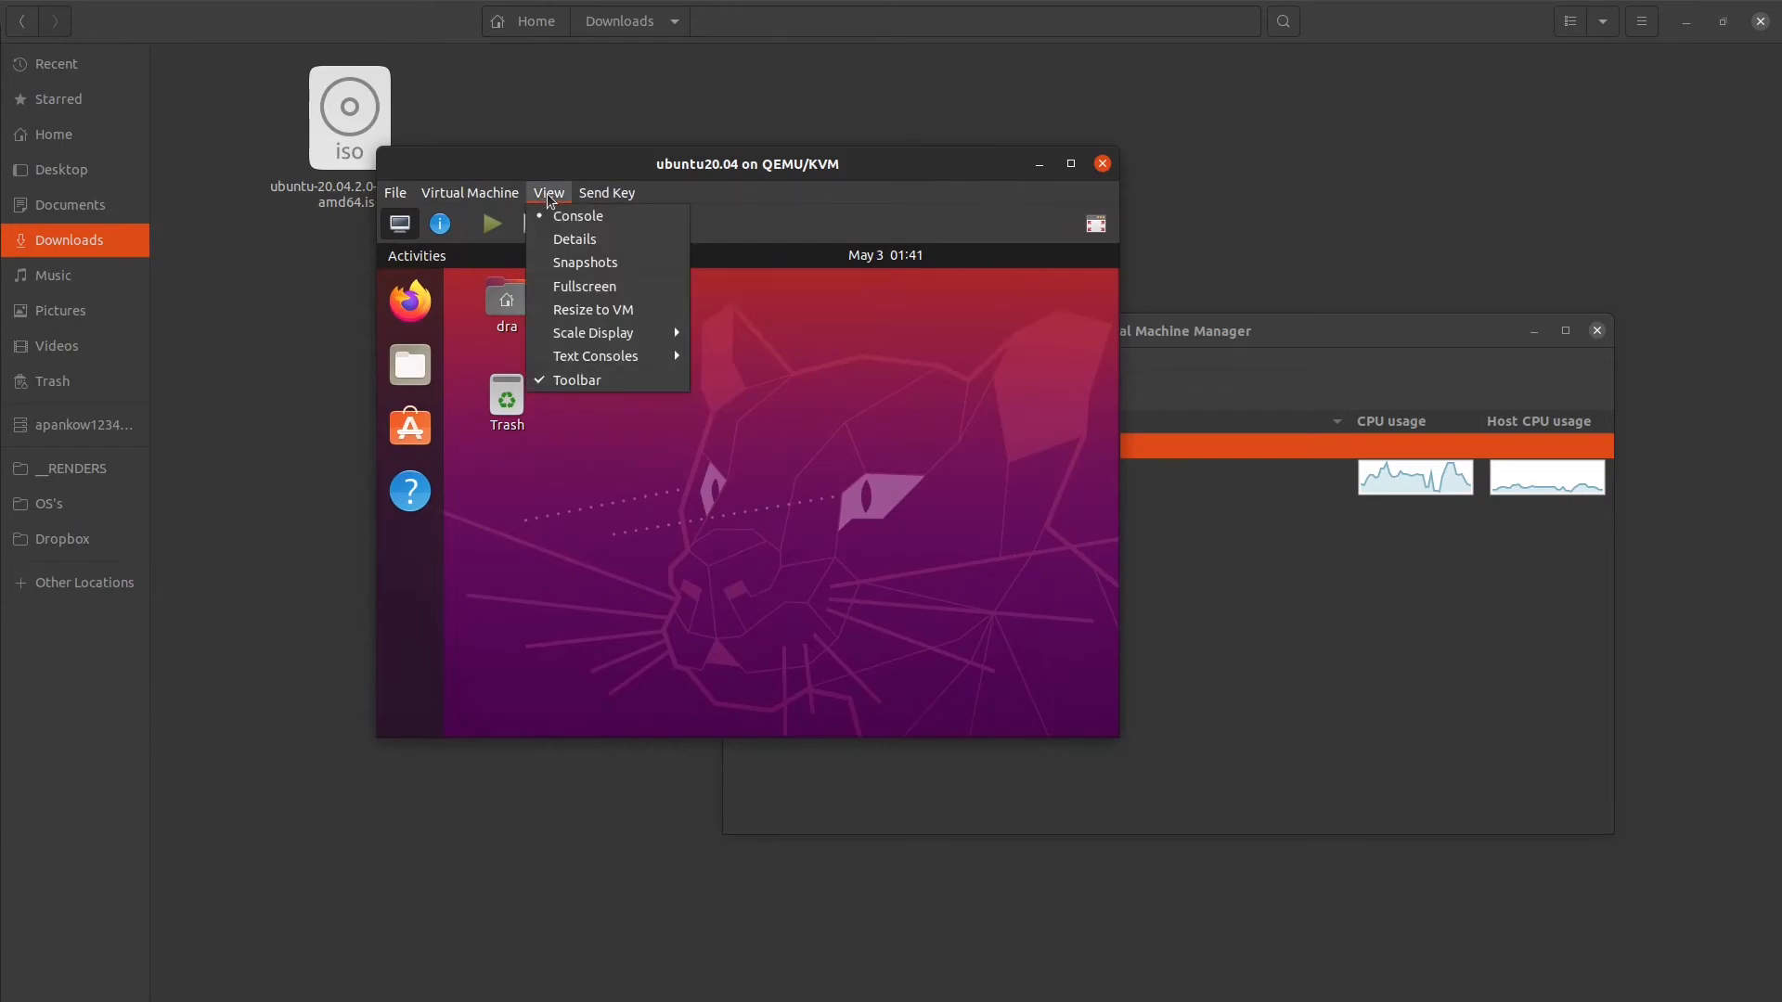
left_click(628, 317)
left_click_drag(953, 171, 825, 120)
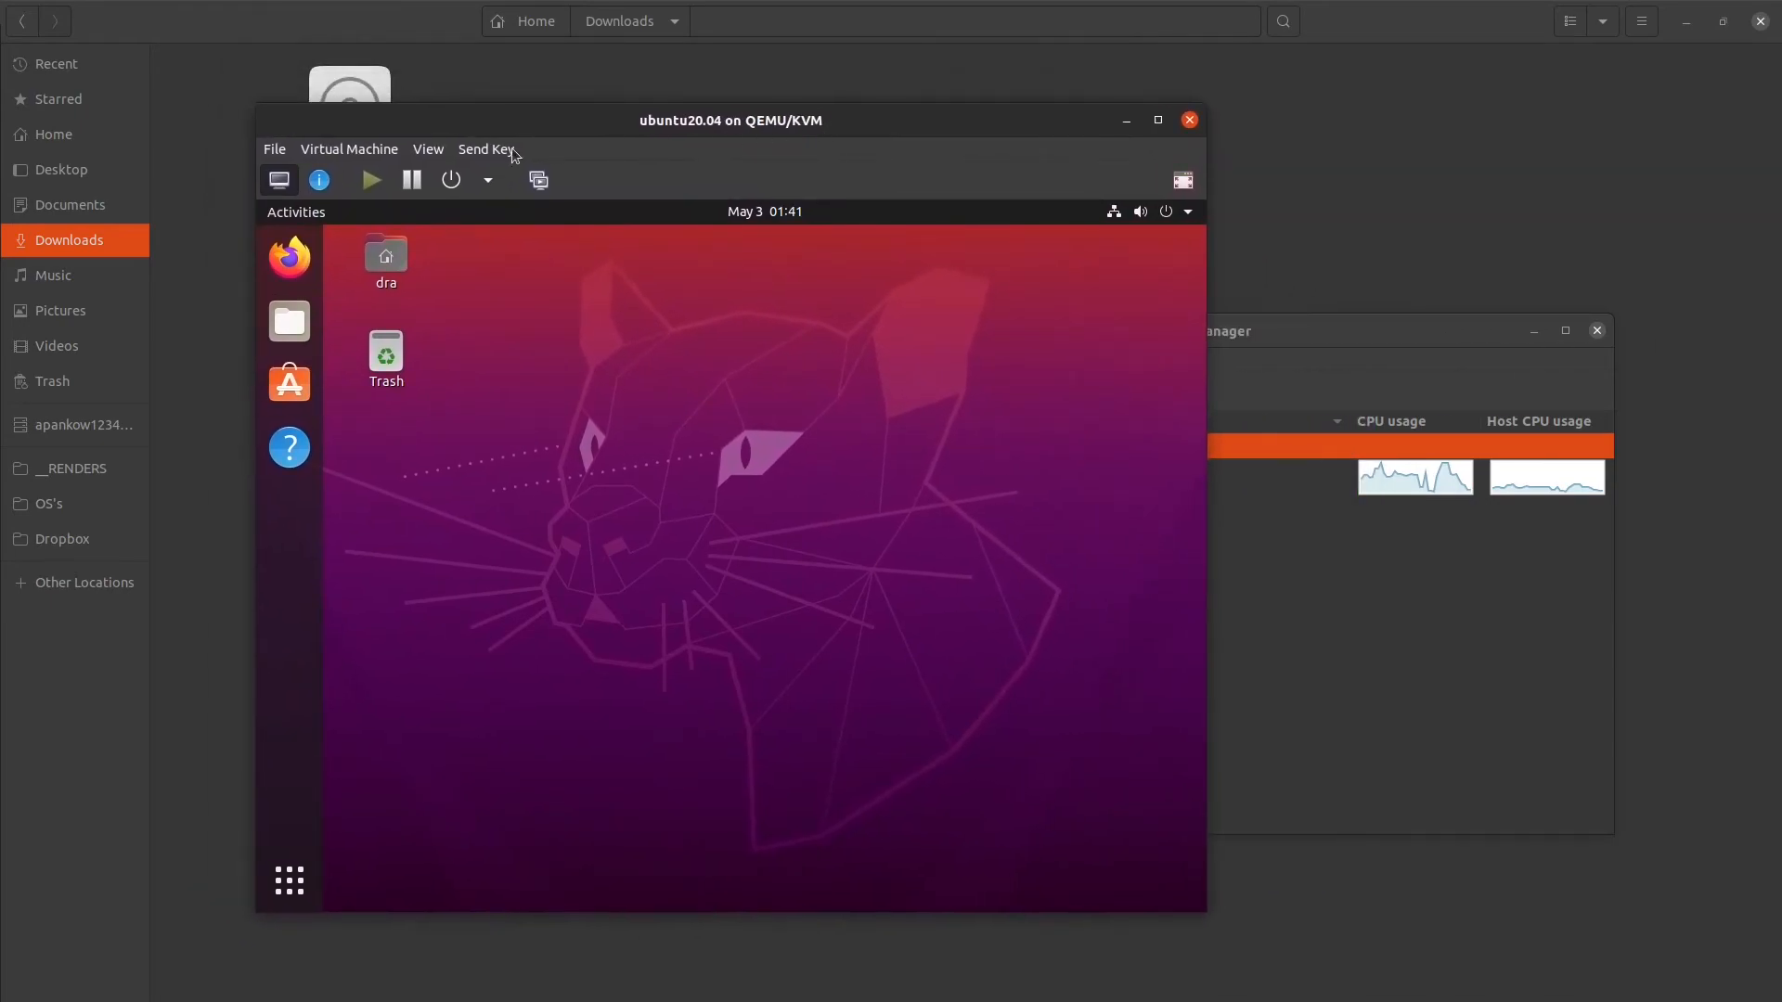
- Set the display scaling to Auto resize VM with window, and test it by widening and narrowing the console window
left_click(431, 151)
mouse_move(482, 313)
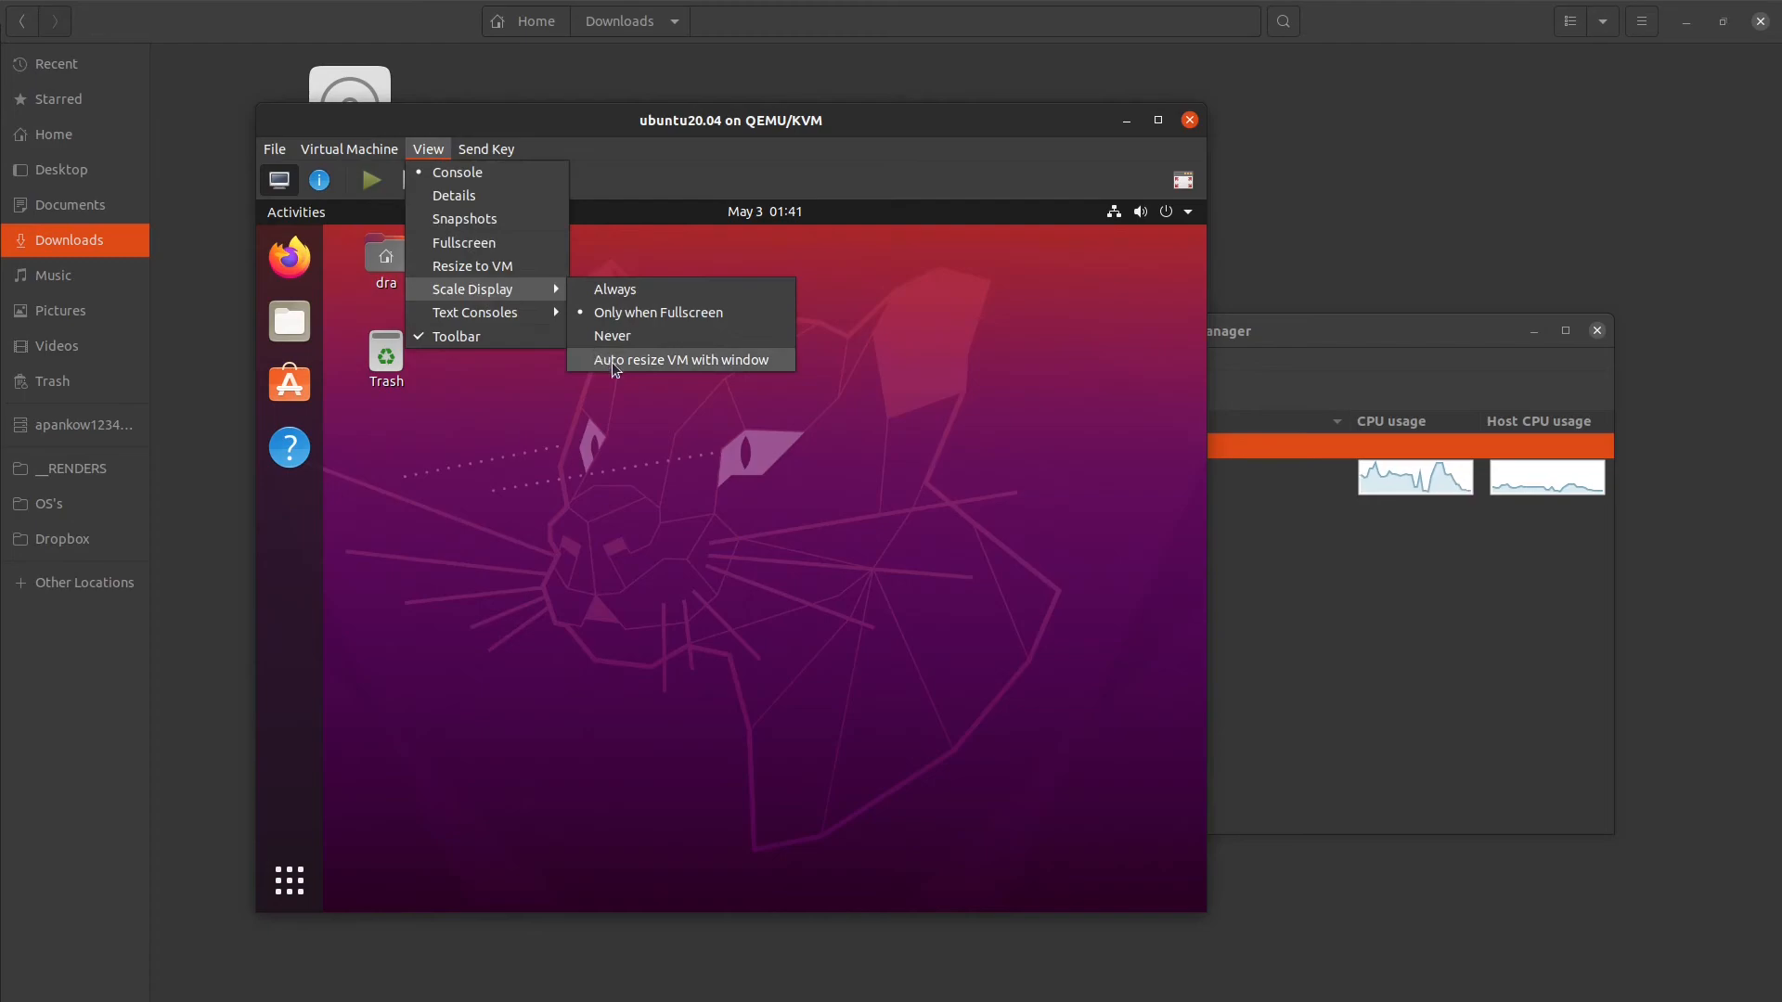
left_click(609, 360)
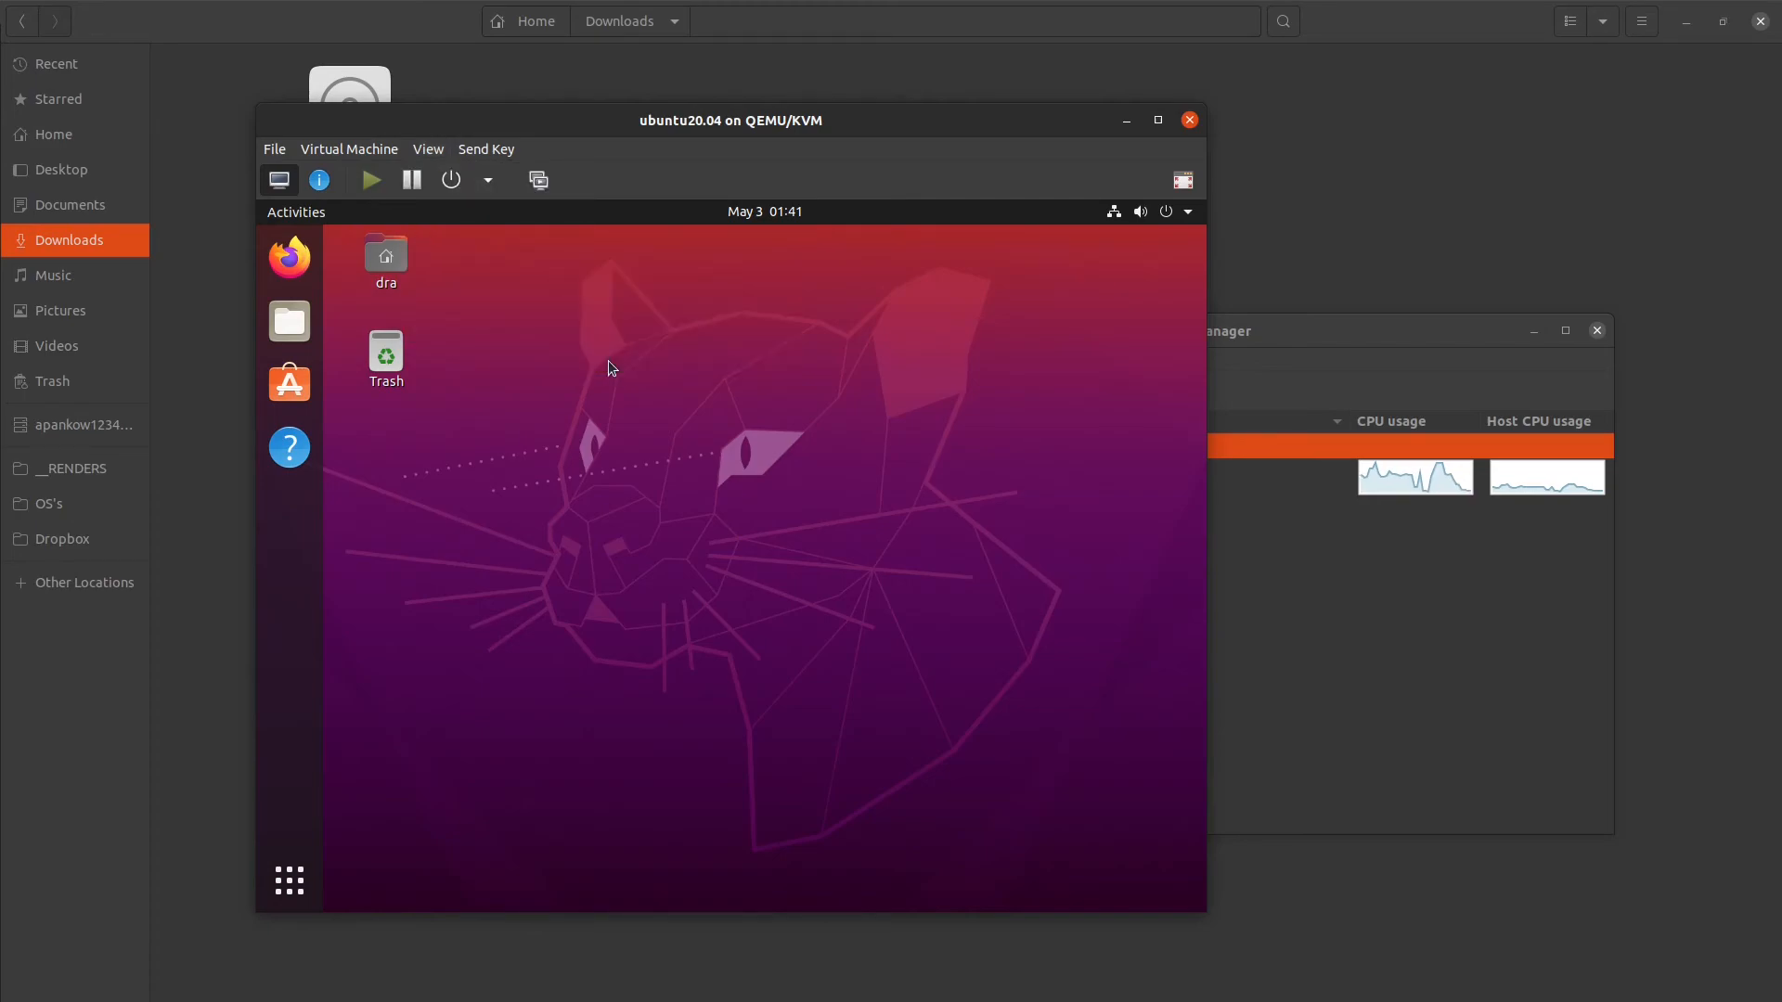
left_click_drag(1202, 810, 1649, 798)
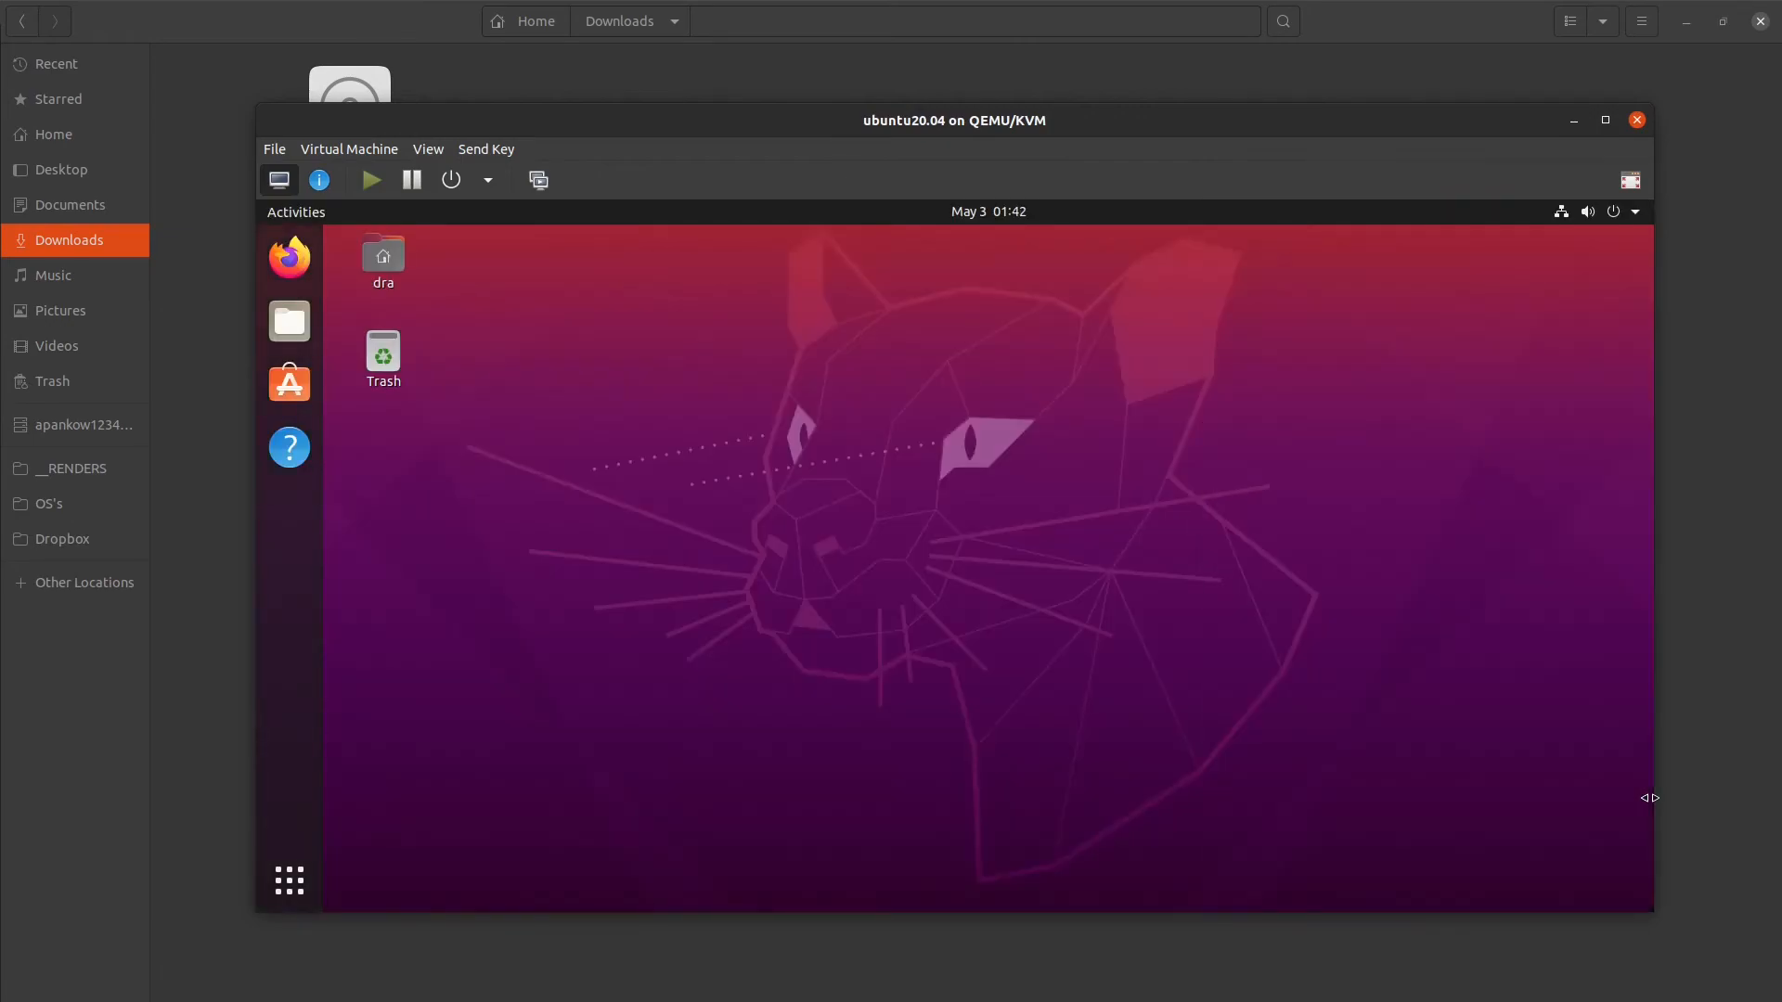
left_click_drag(1649, 797, 1015, 765)
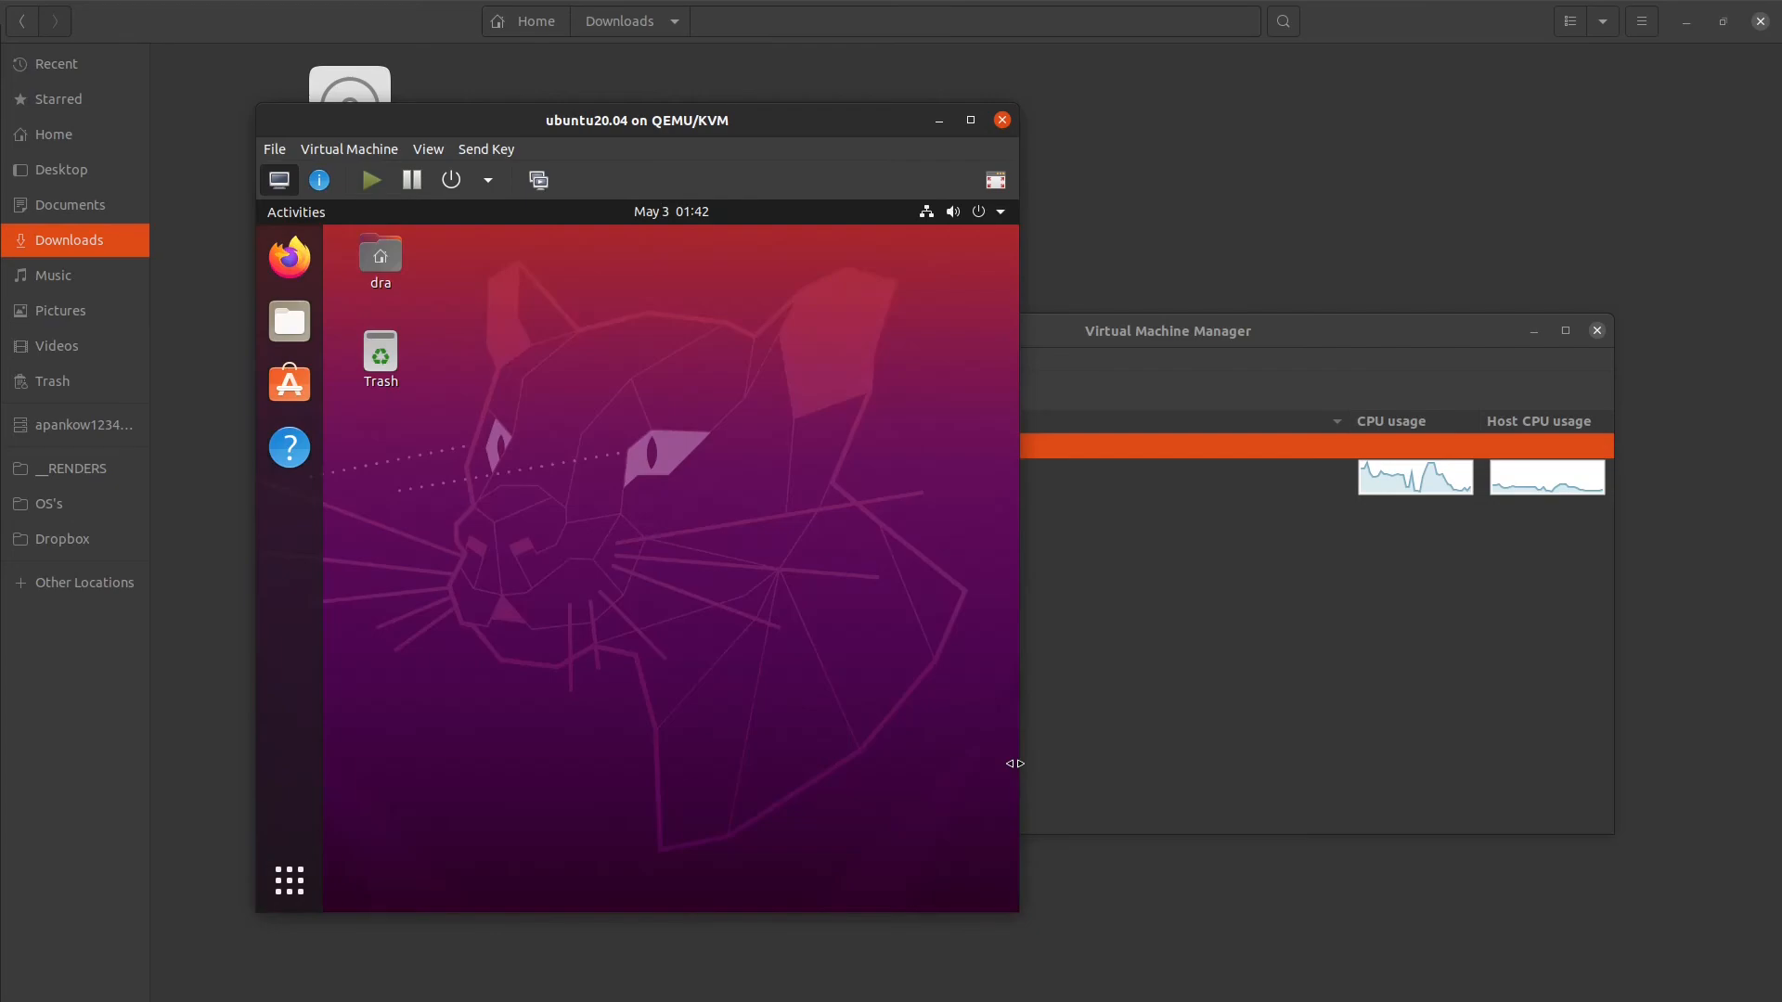
- Switch the virtual machine to full screen and back, and narrow its window and place it near the middle of the desktop
left_click(997, 180)
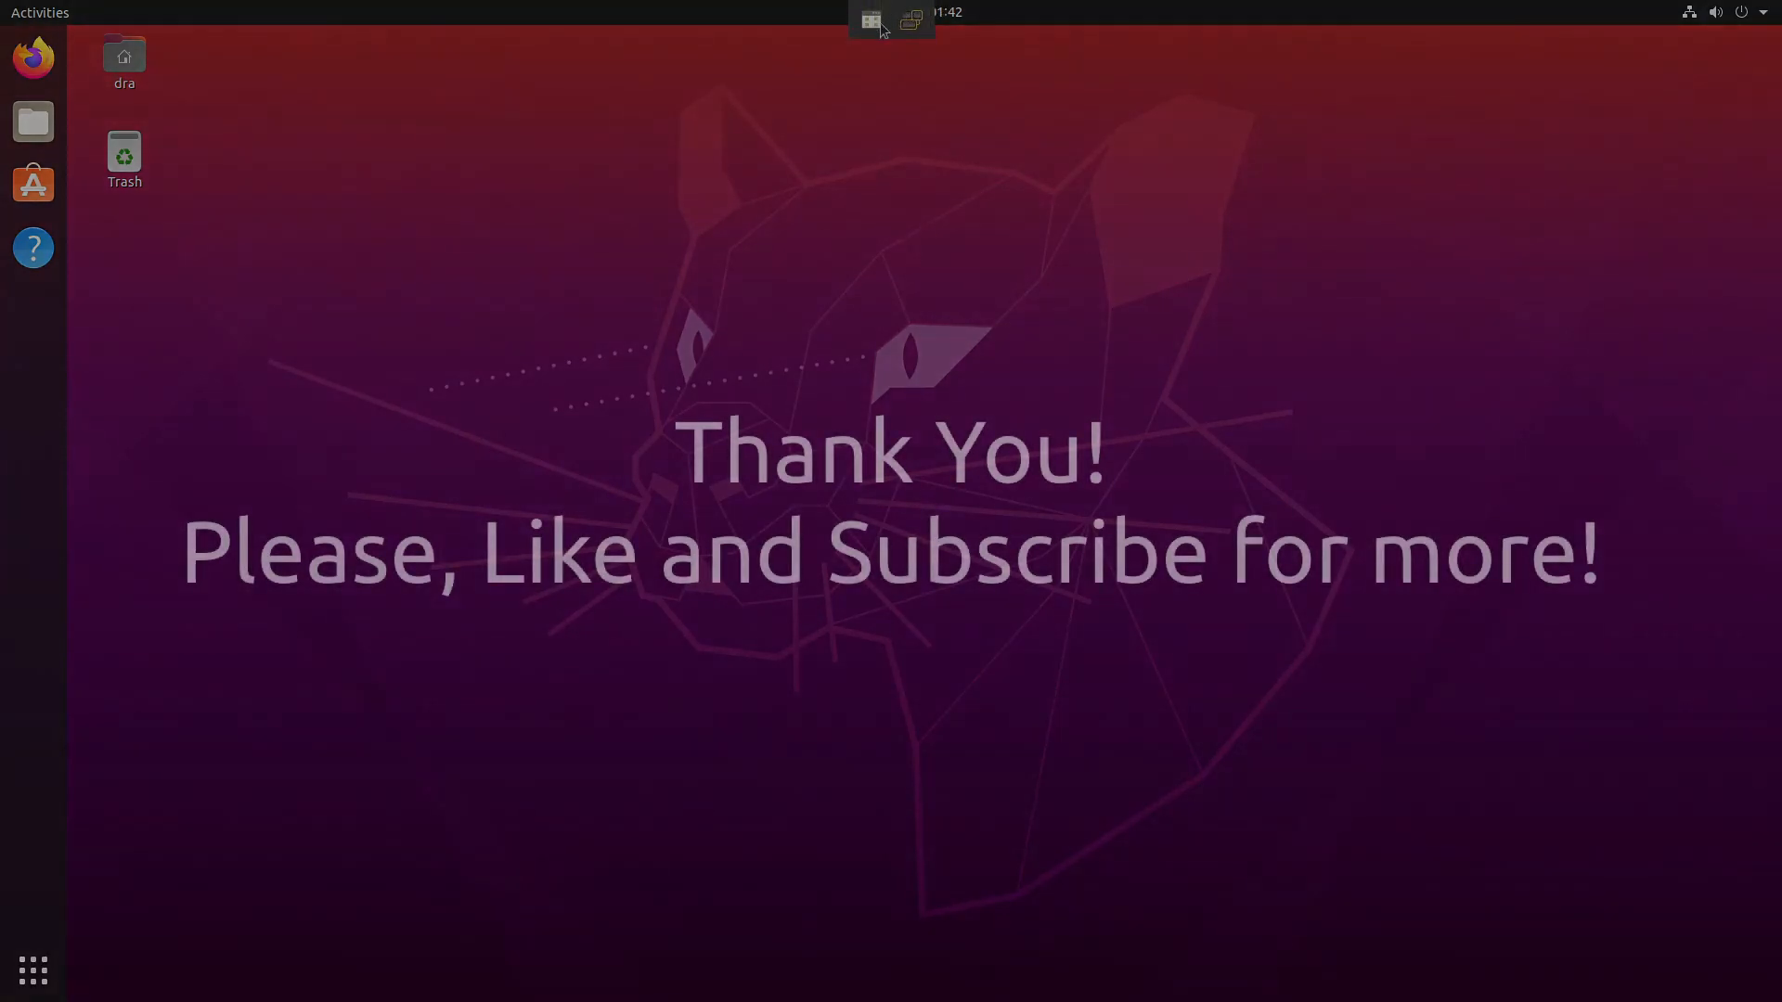
left_click(909, 17)
left_click_drag(620, 120, 188, 53)
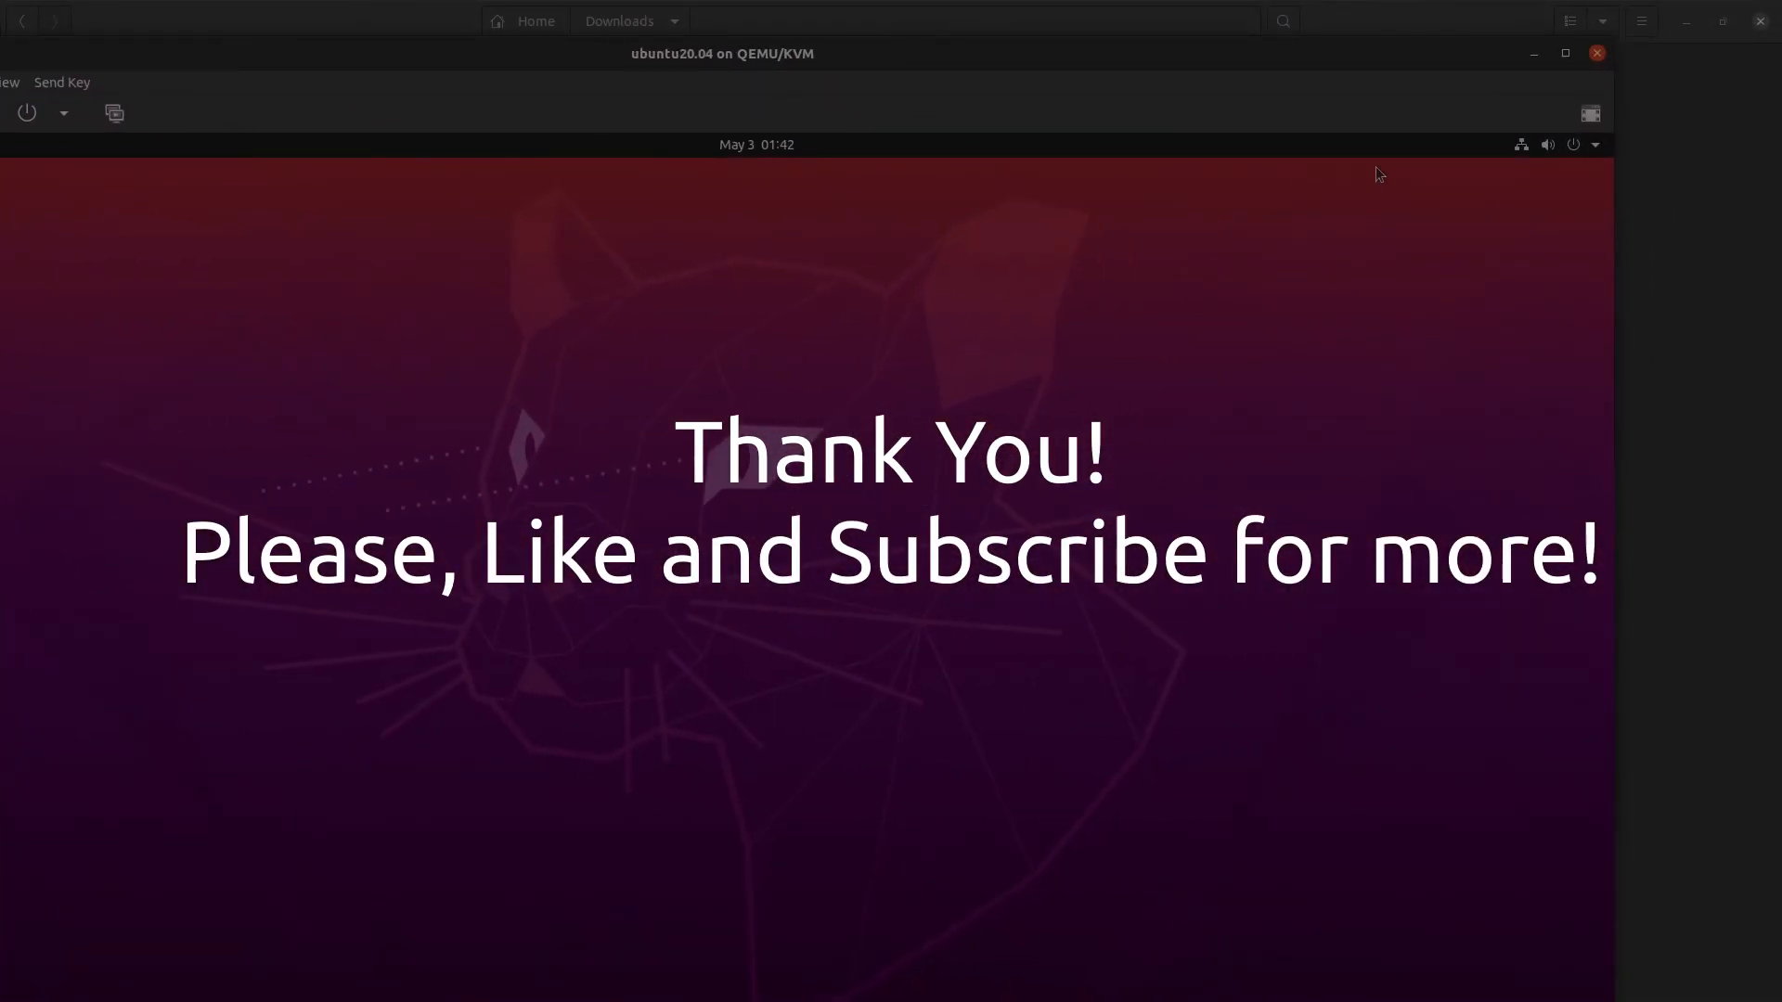
left_click_drag(1613, 191, 776, 190)
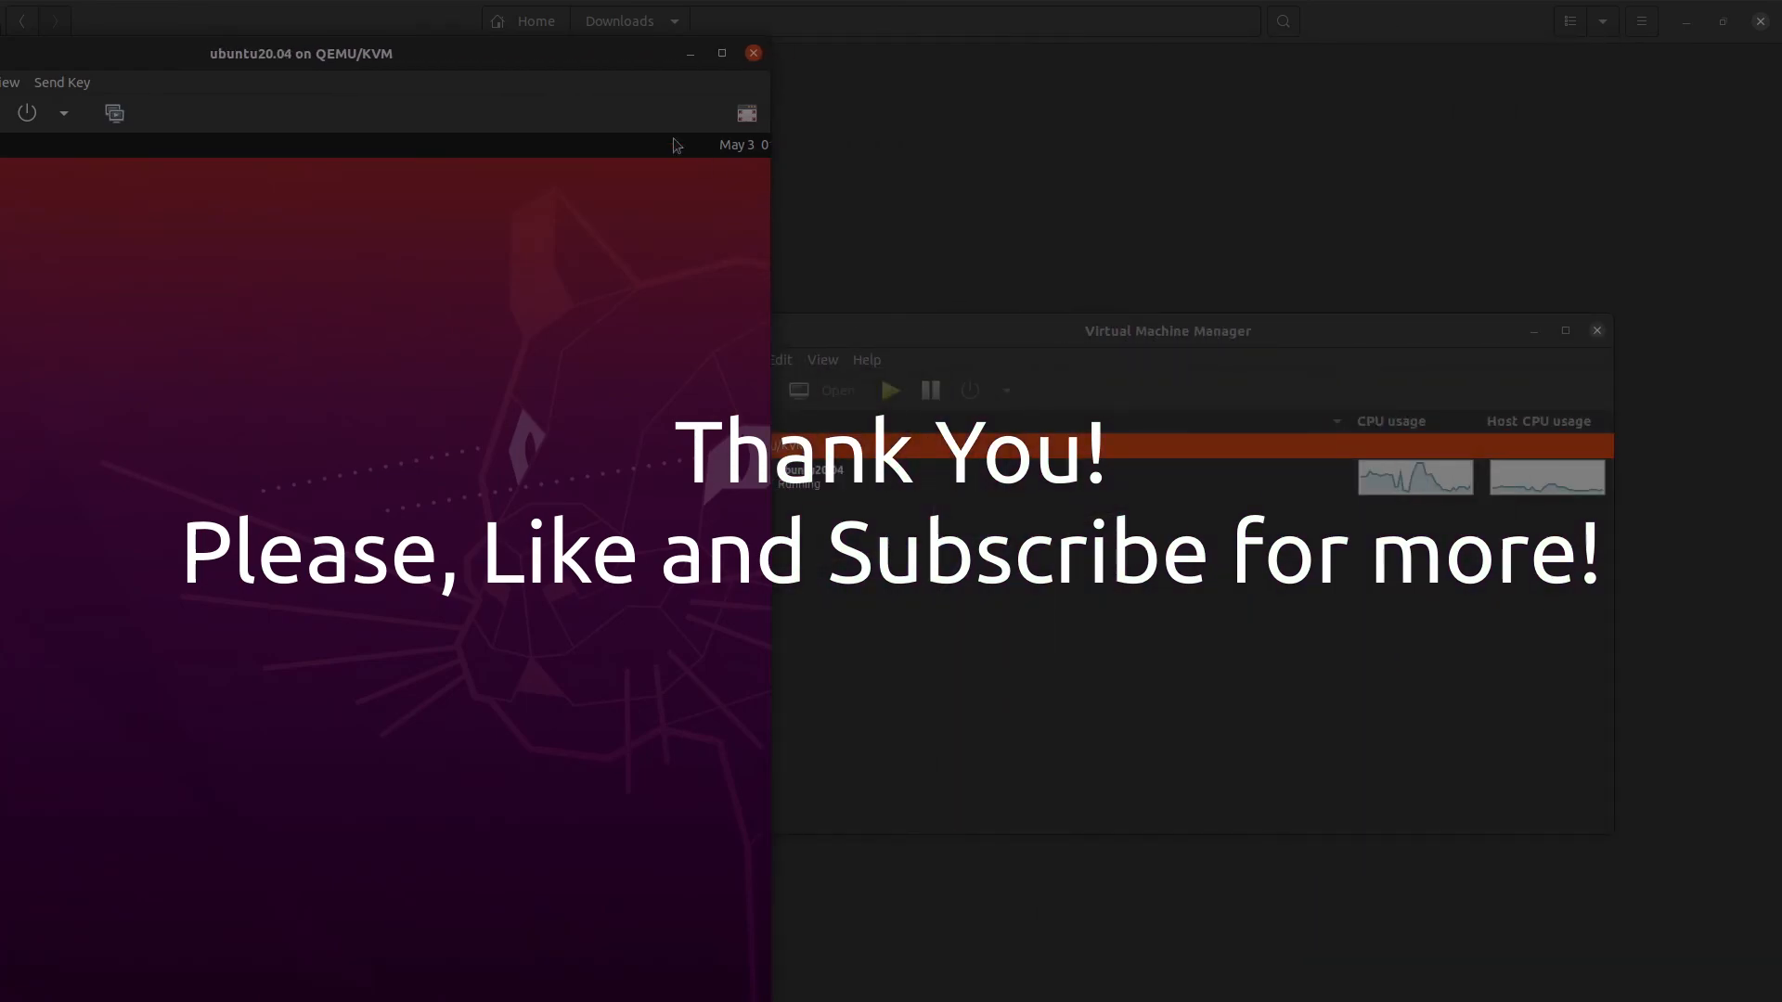
left_click_drag(523, 56, 1074, 31)
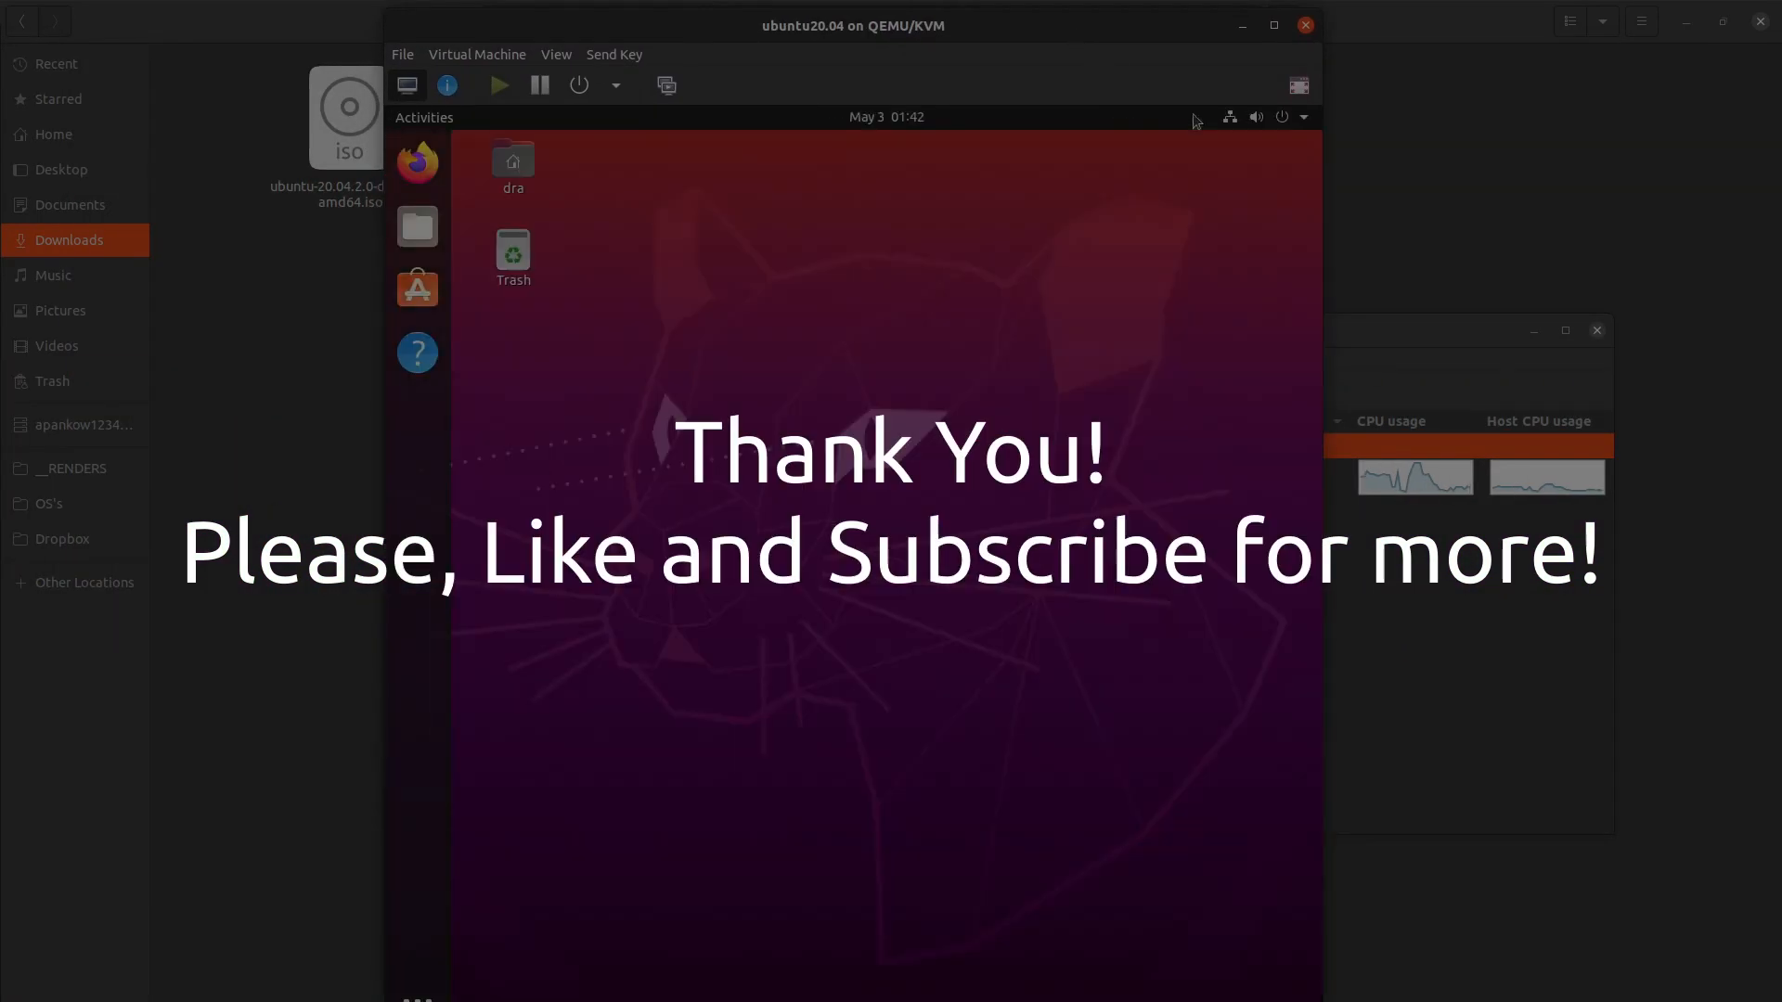